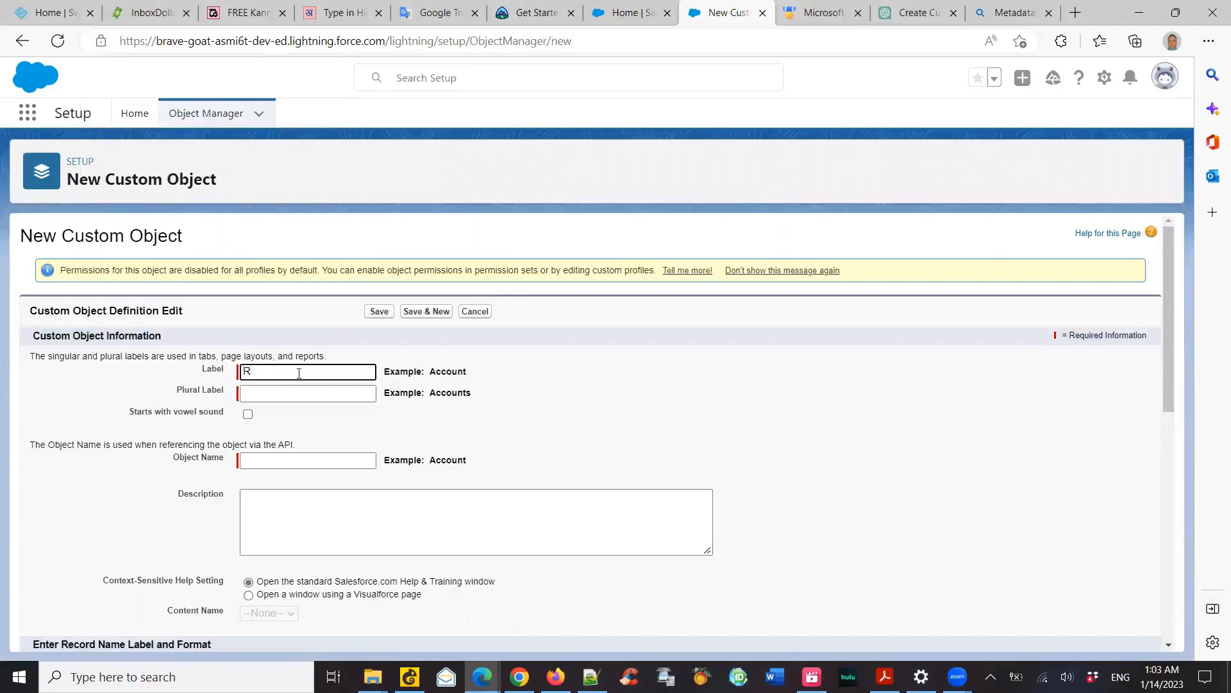
Enter RPGuru Tech Talk as both the label and the plural label of the new custom object.
{"action": "type", "text": "Guru Tech Talk"}
{"action": "key", "text": "Tab"}
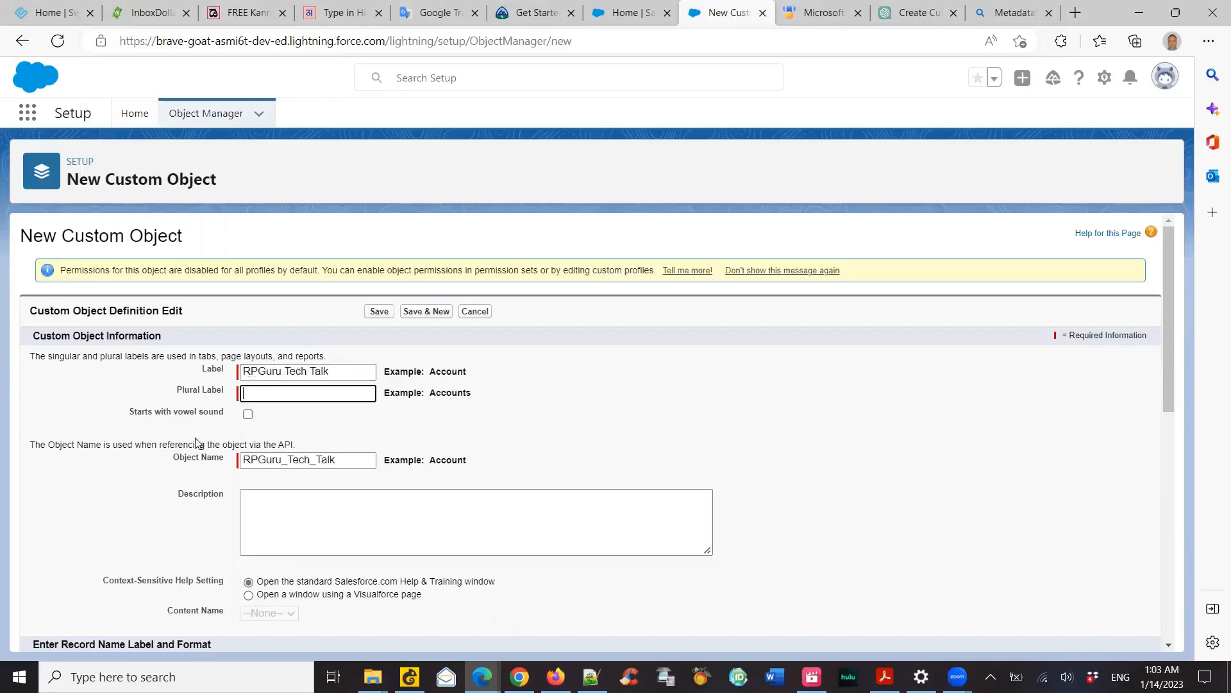
{"action": "left_click_drag", "start_coordinate": [344, 376], "coordinate": [231, 376]}
{"action": "key", "text": "ctrl+c"}
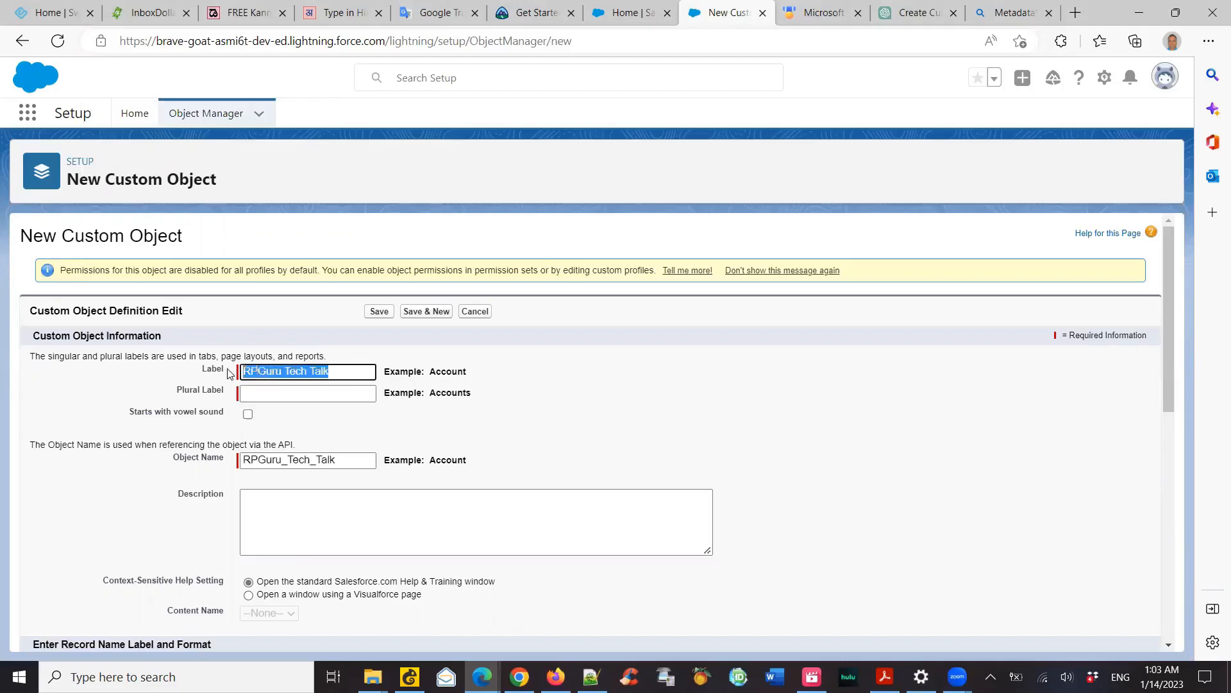
{"action": "left_click", "coordinate": [271, 394]}
{"action": "key", "text": "ctrl+v"}
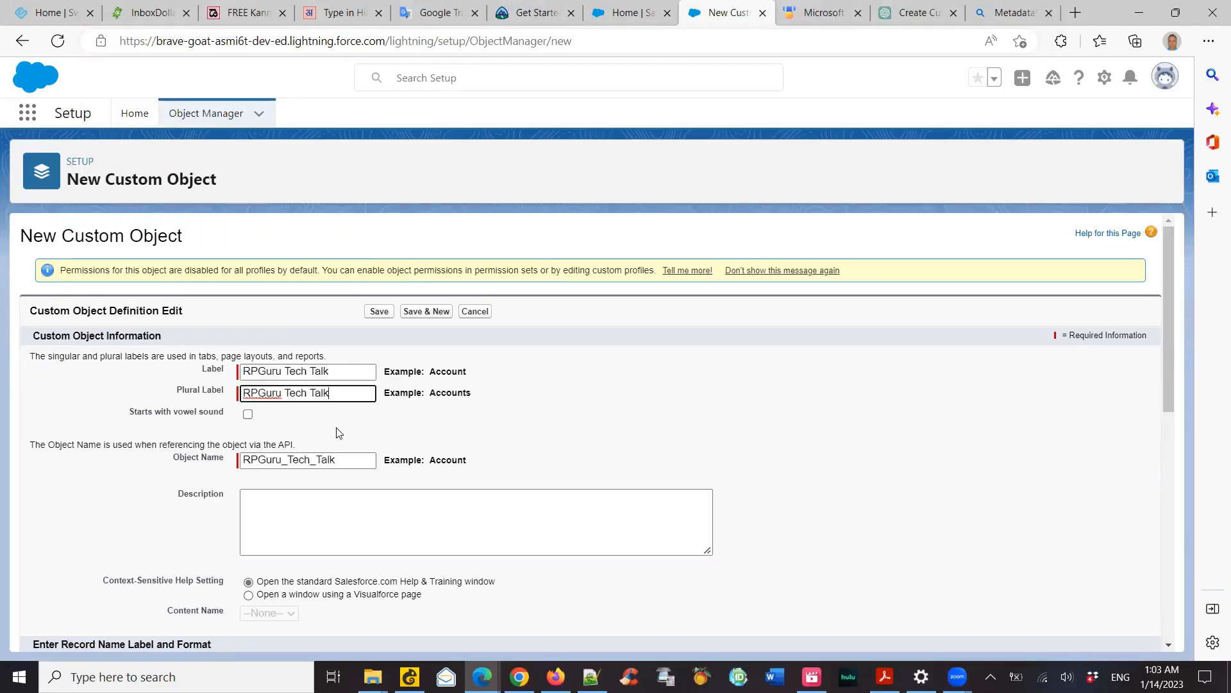
Enter "RPGuru Tech Talk Subscribers" as the custom object's description.
{"action": "scroll", "coordinate": [338, 433], "scroll_direction": "down", "scroll_amount": 2}
{"action": "left_click", "coordinate": [345, 387]}
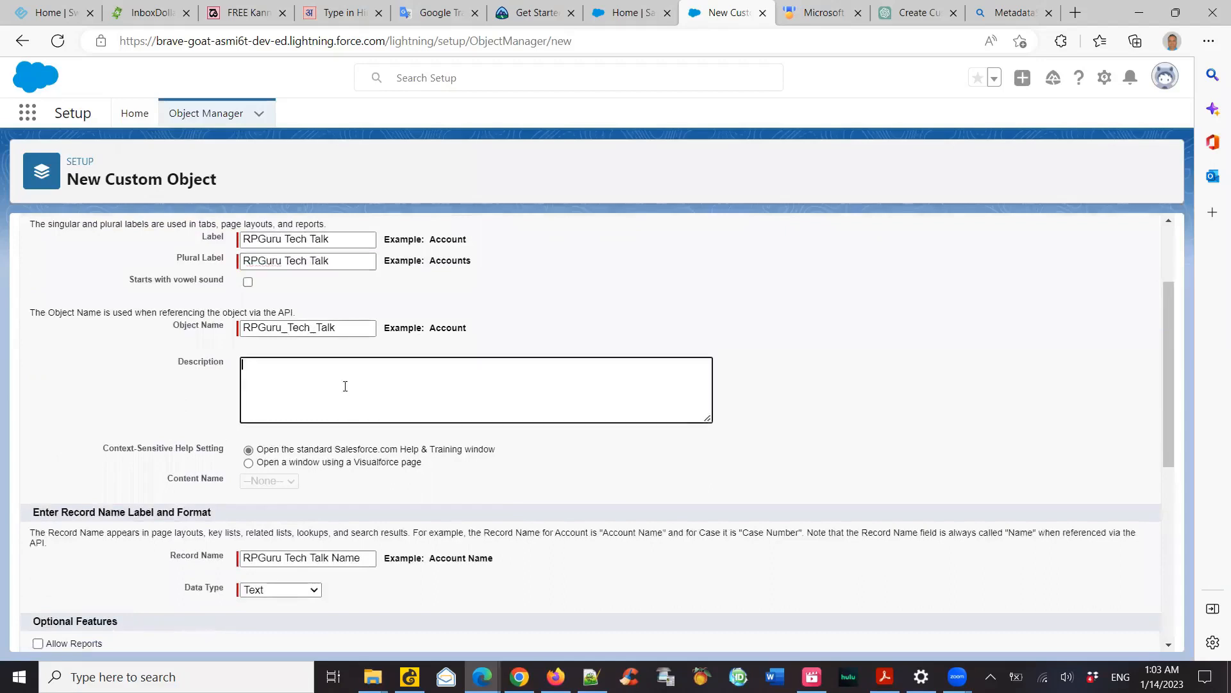
{"action": "type", "text": "RPGuru Tech Talk Subscribers"}
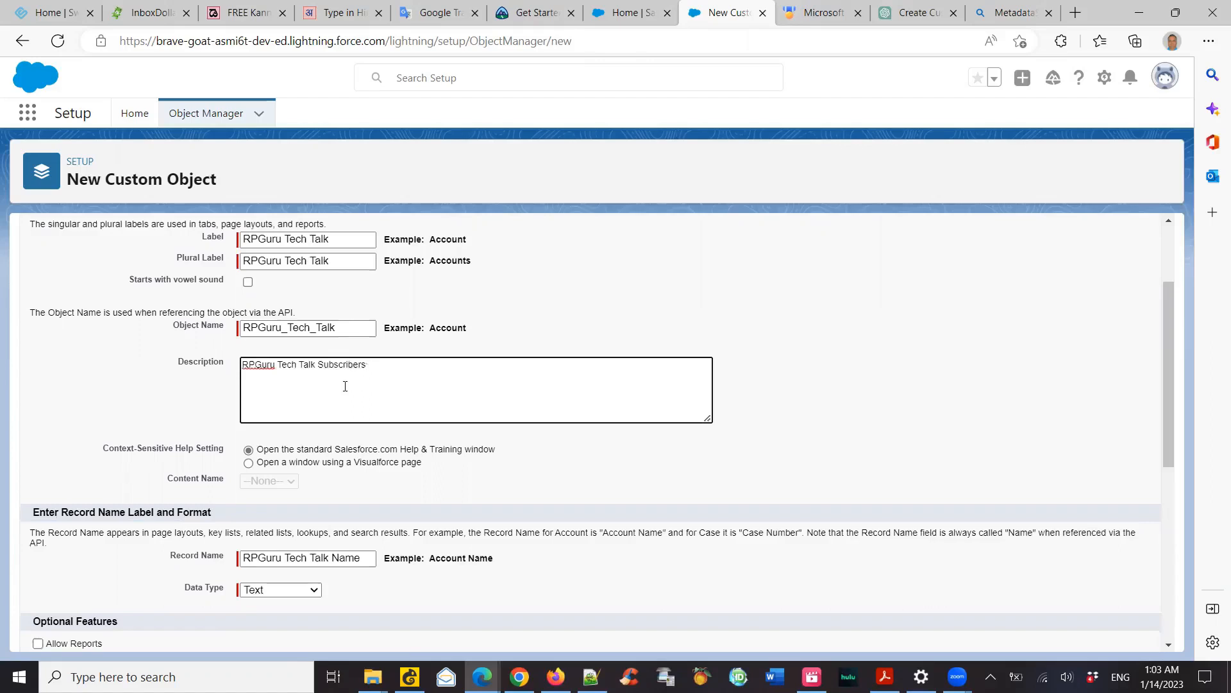
Replace the suggested record name of the custom object with "Channel Subscriber Name".
{"action": "scroll", "coordinate": [345, 386], "scroll_direction": "down", "scroll_amount": 3}
{"action": "scroll", "coordinate": [336, 360], "scroll_direction": "up", "scroll_amount": 1}
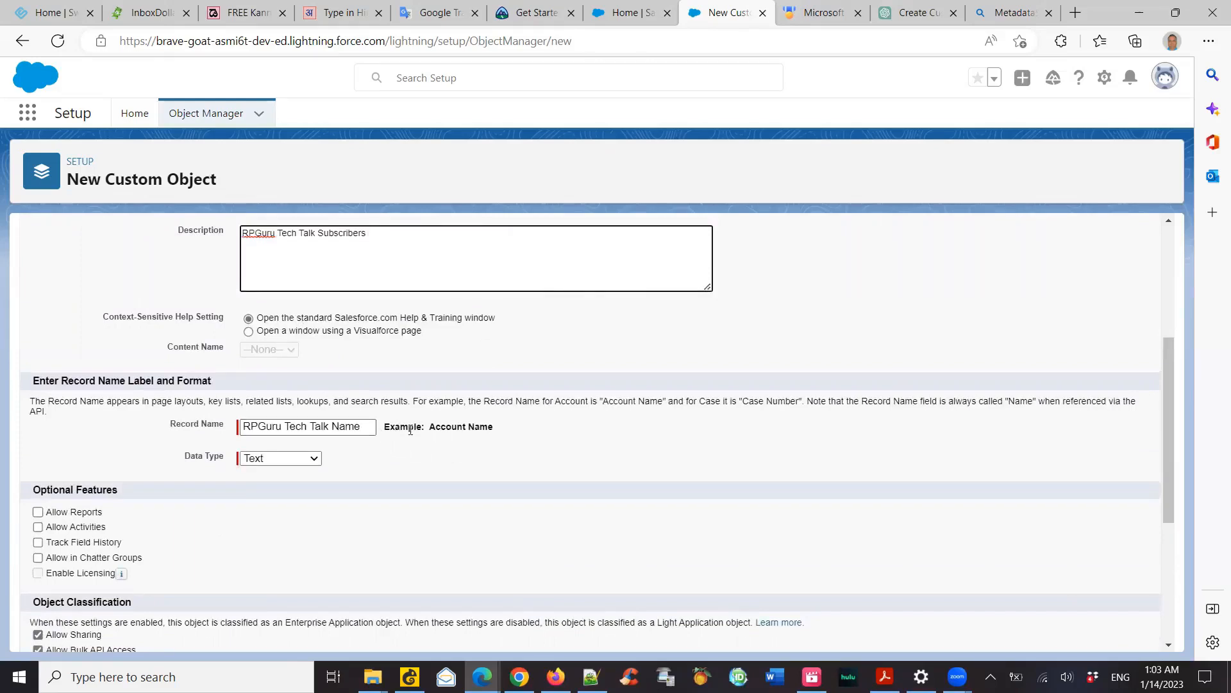
{"action": "left_click", "coordinate": [368, 427]}
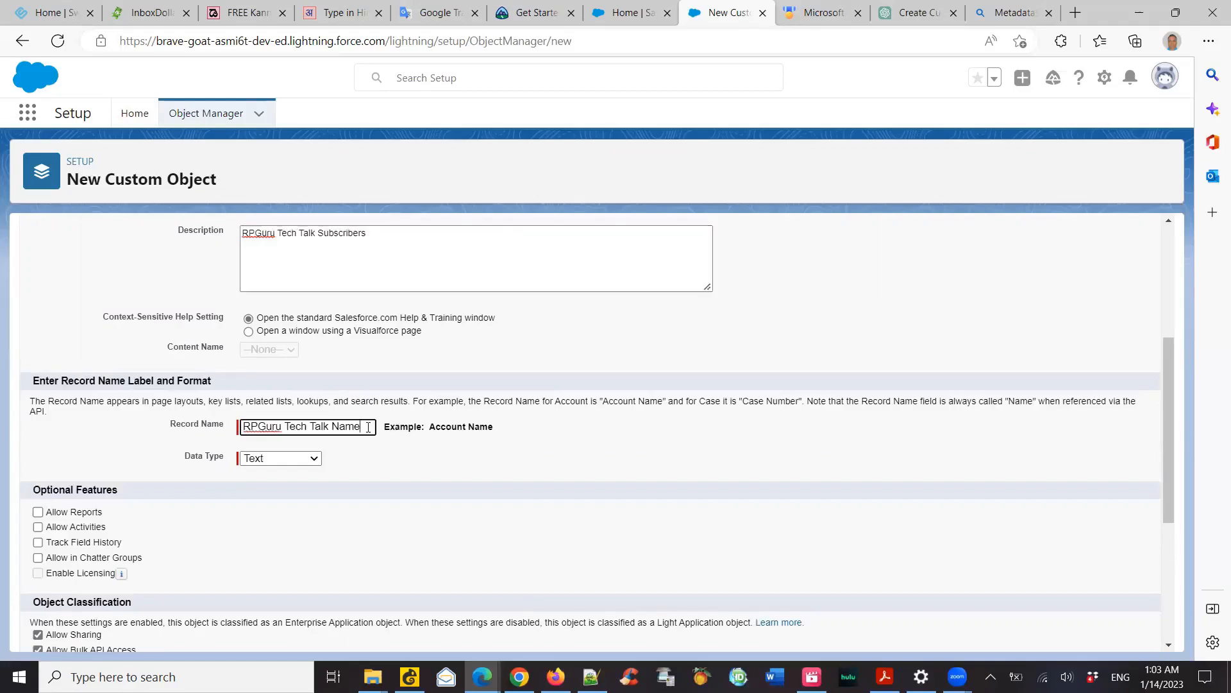
{"action": "key", "text": "BackSpace"}
{"action": "key", "text": "BackSpace"}
{"action": "key", "text": "BackSpace"}
{"action": "key", "text": "BackSpace"}
{"action": "key", "text": "BackSpace"}
{"action": "key", "text": "BackSpace"}
{"action": "key", "text": "BackSpace"}
{"action": "key", "text": "BackSpace"}
{"action": "key", "text": "BackSpace"}
{"action": "key", "text": "BackSpace"}
{"action": "key", "text": "BackSpace"}
{"action": "key", "text": "BackSpace"}
{"action": "key", "text": "BackSpace"}
{"action": "key", "text": "BackSpace"}
{"action": "key", "text": "BackSpace"}
{"action": "key", "text": "BackSpace"}
{"action": "key", "text": "BackSpace"}
{"action": "key", "text": "BackSpace"}
{"action": "key", "text": "BackSpace"}
{"action": "key", "text": "BackSpace"}
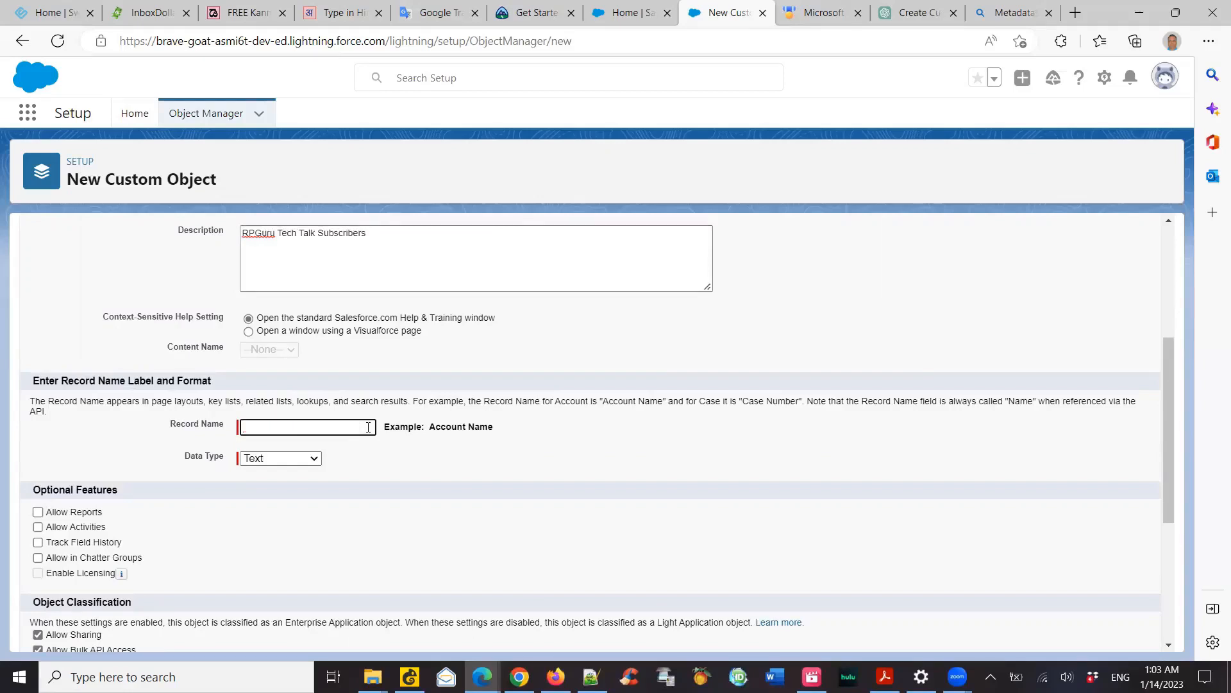
{"action": "type", "text": "S"}
{"action": "type", "text": "ubscribe"}
{"action": "type", "text": "r "}
{"action": "type", "text": "Name"}
{"action": "type", "text": "Channel"}
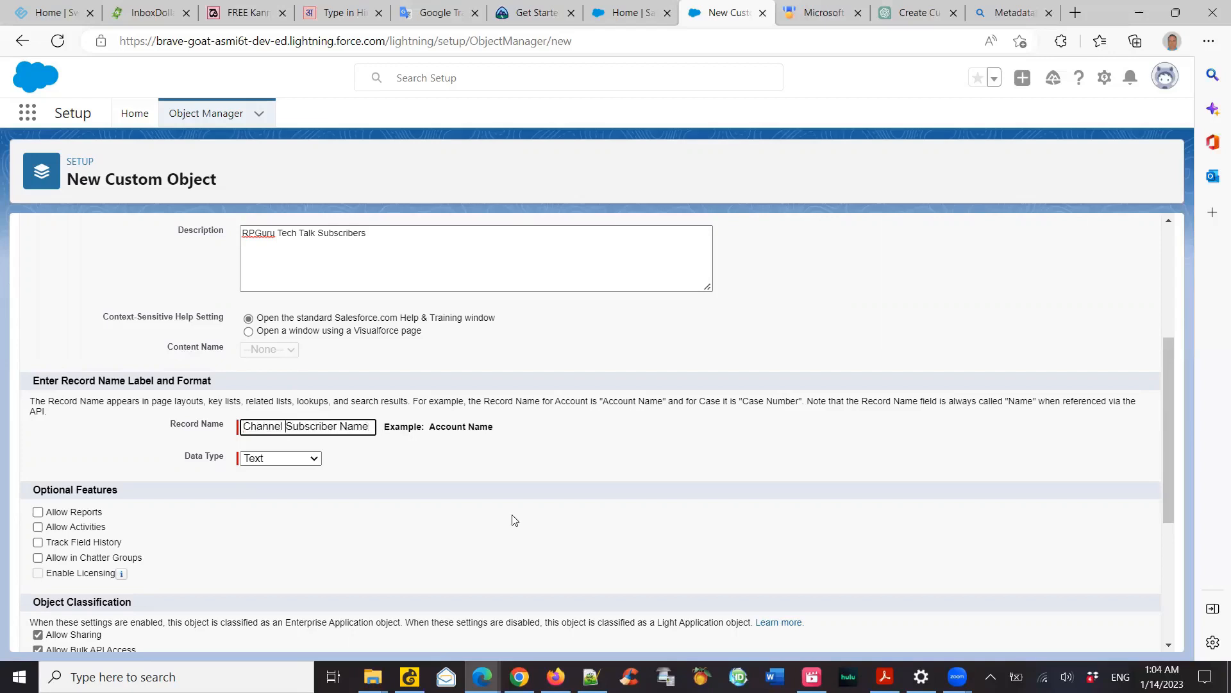
Enable Allow Reports and Allow Activities for the object, leaving Track Field History and Allow in Chatter Groups off, and save it.
{"action": "scroll", "coordinate": [512, 520], "scroll_direction": "down", "scroll_amount": 4}
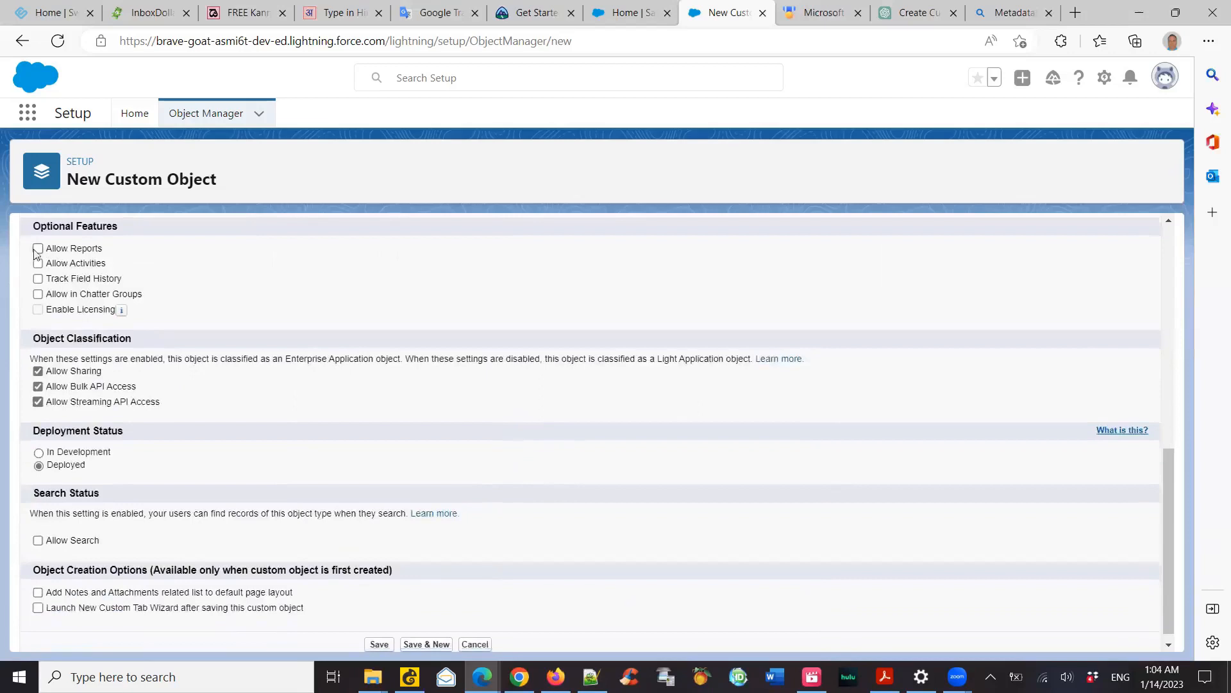
{"action": "left_click", "coordinate": [38, 250]}
{"action": "left_click", "coordinate": [37, 264]}
{"action": "left_click", "coordinate": [38, 280]}
{"action": "left_click", "coordinate": [37, 281]}
{"action": "left_click", "coordinate": [38, 293]}
{"action": "left_click", "coordinate": [37, 294]}
{"action": "scroll", "coordinate": [497, 403], "scroll_direction": "down", "scroll_amount": 1}
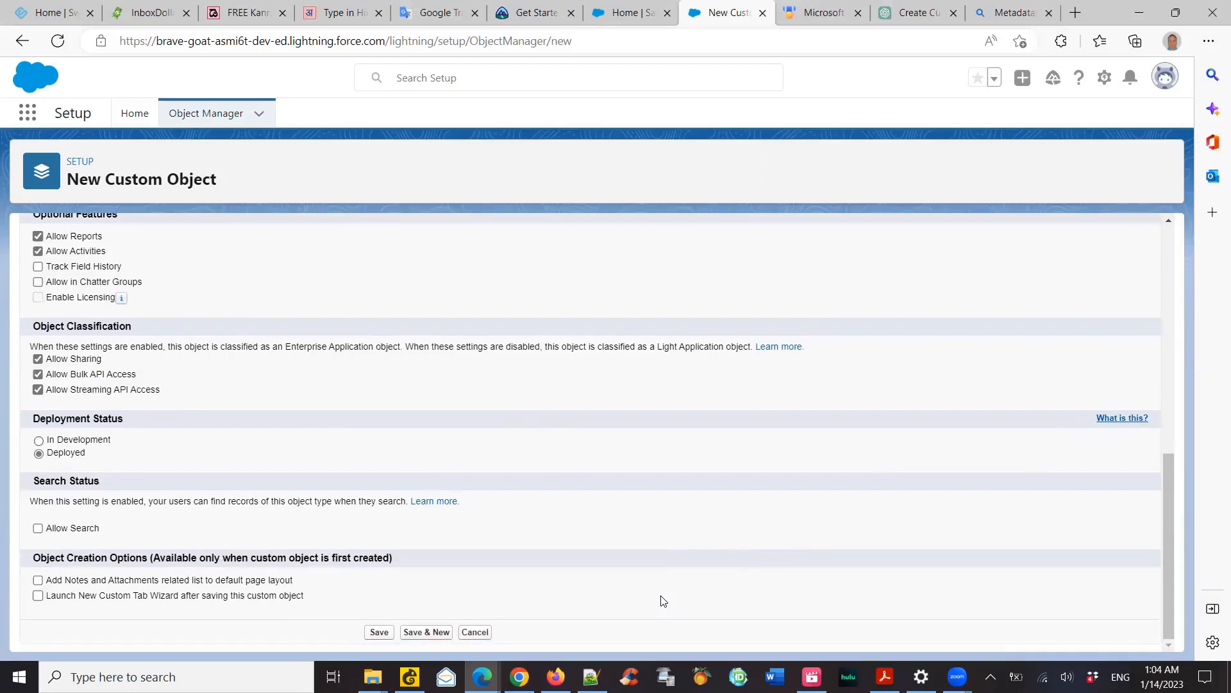
{"action": "left_click", "coordinate": [380, 632]}
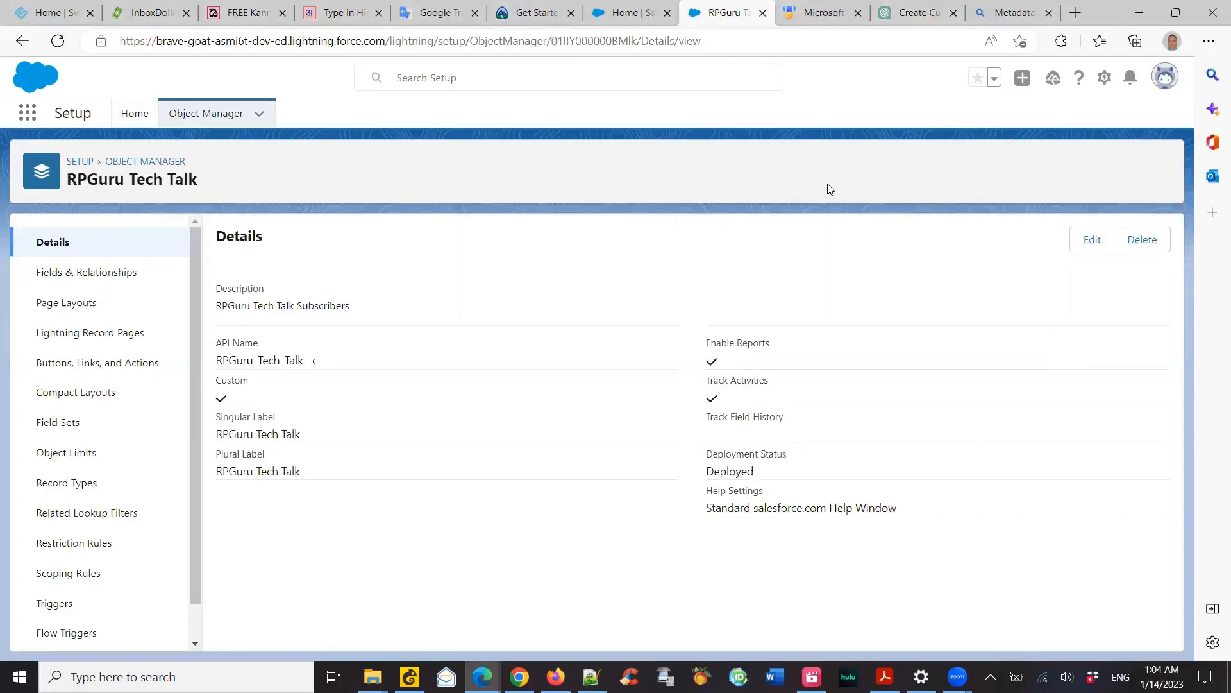
Start a new custom field on the RPGuru Tech Talk object with the Text data type.
{"action": "left_click", "coordinate": [96, 282]}
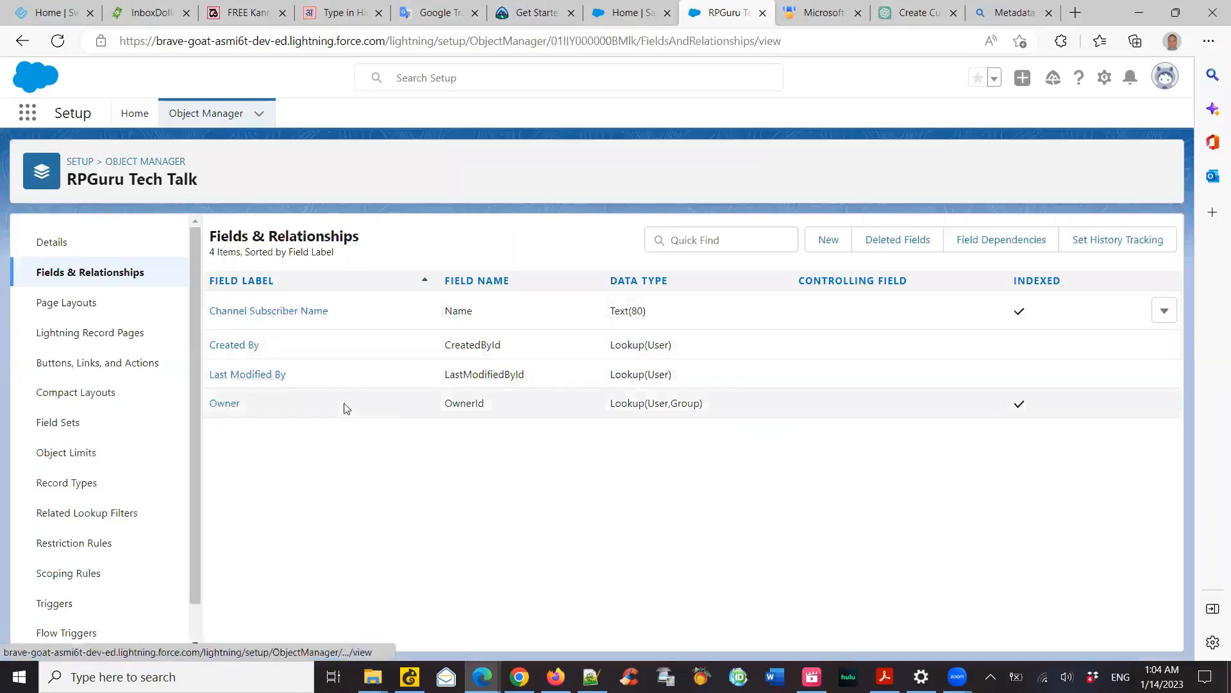
{"action": "left_click", "coordinate": [828, 240]}
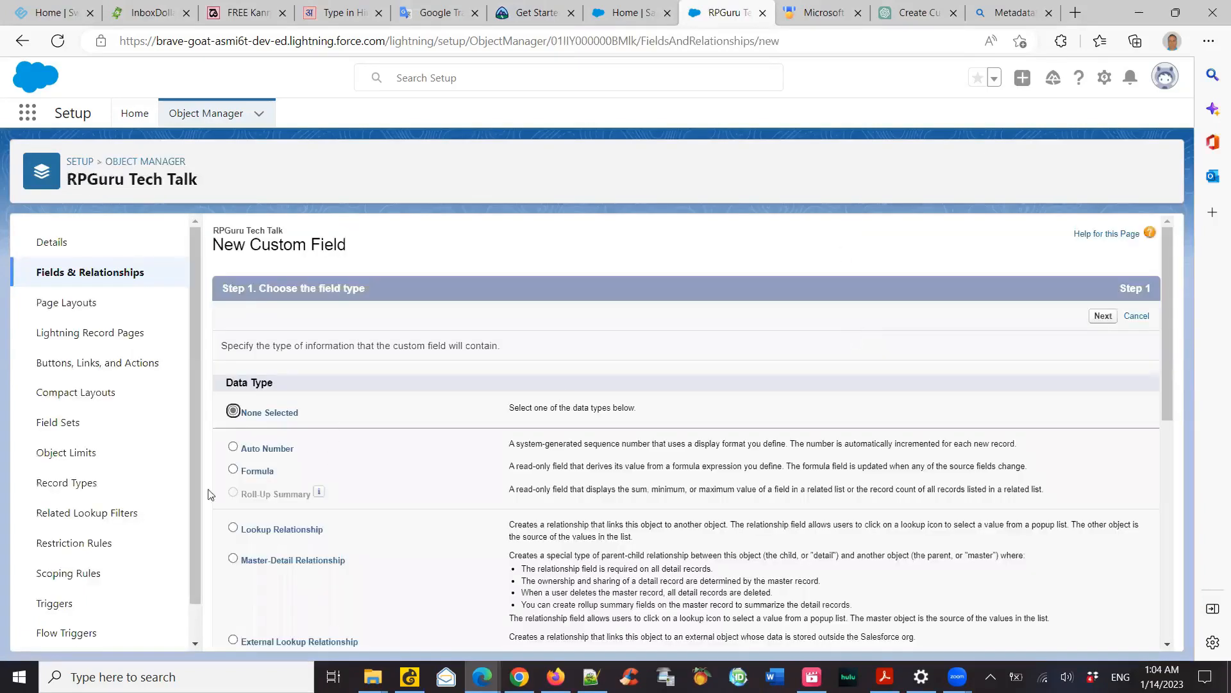
{"action": "scroll", "coordinate": [244, 557], "scroll_direction": "down", "scroll_amount": 3}
{"action": "scroll", "coordinate": [243, 557], "scroll_direction": "down", "scroll_amount": 3}
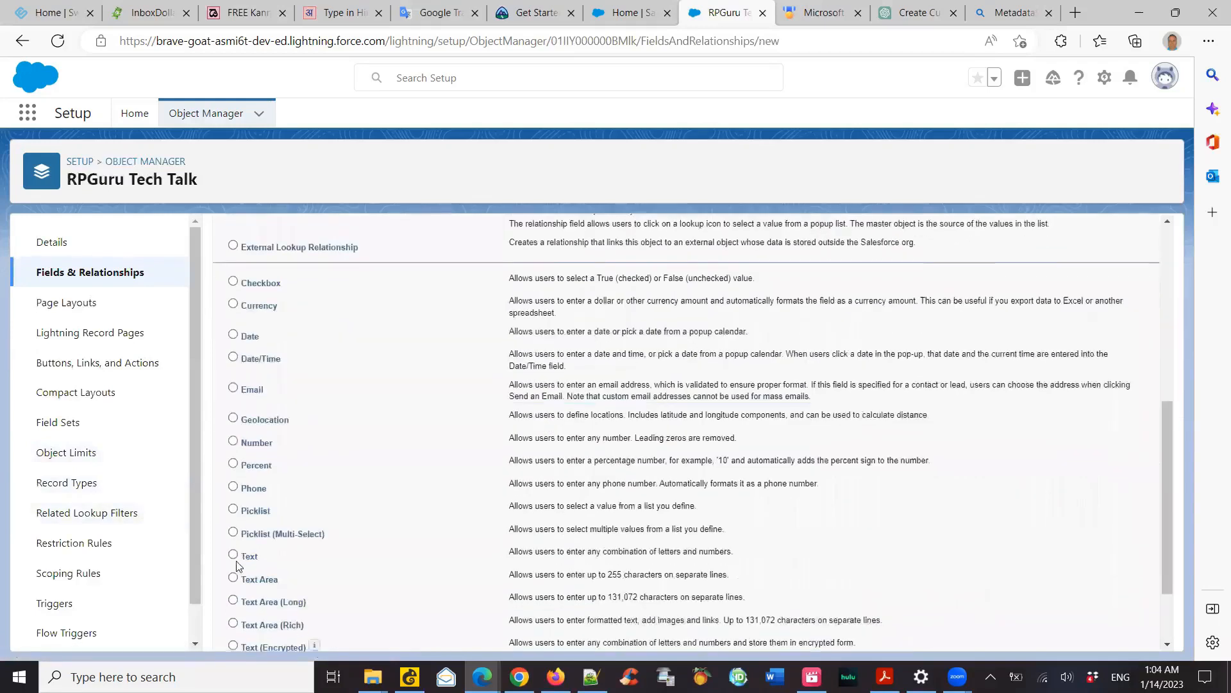
{"action": "left_click", "coordinate": [233, 555]}
{"action": "scroll", "coordinate": [854, 297], "scroll_direction": "up", "scroll_amount": 6}
{"action": "left_click", "coordinate": [1104, 316]}
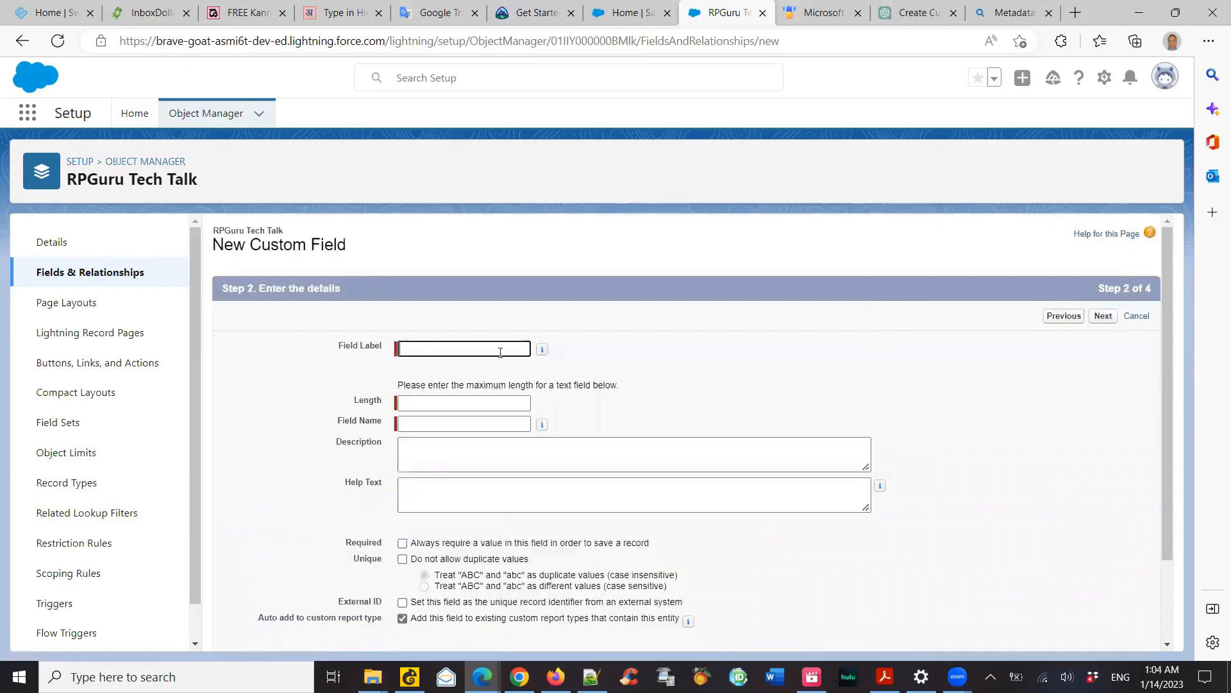
Label the text field Description, set its length to 50, and proceed to field-level security.
{"action": "left_click", "coordinate": [499, 355]}
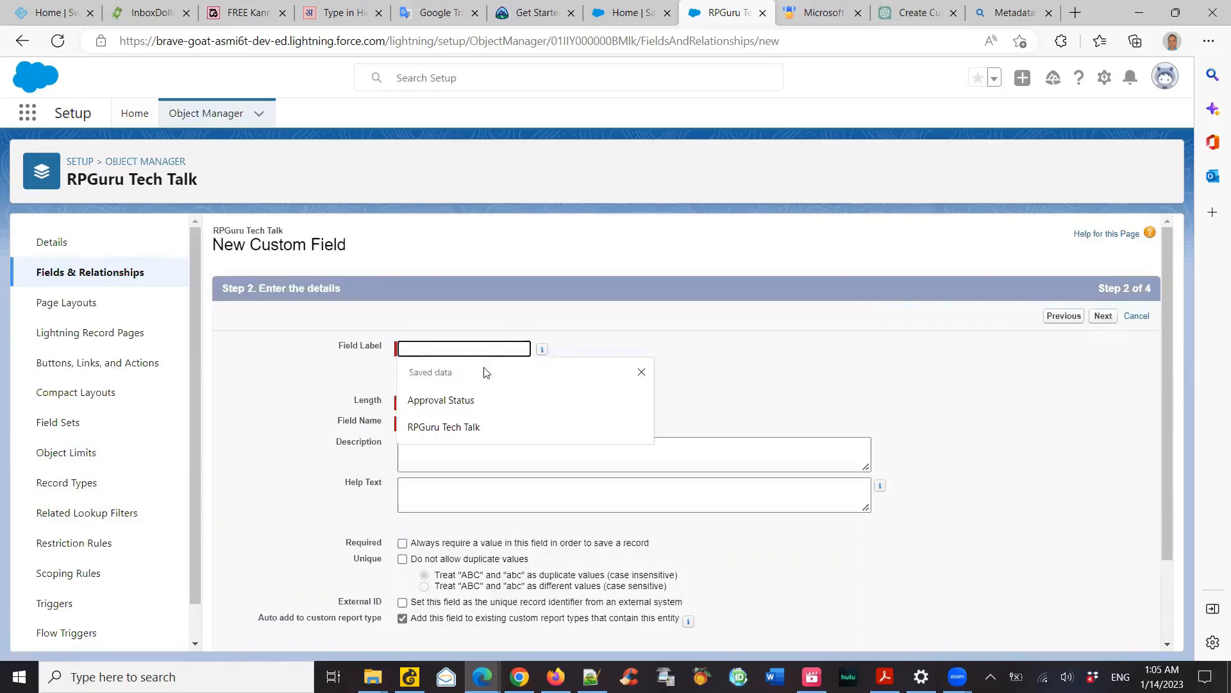
{"action": "type", "text": "D"}
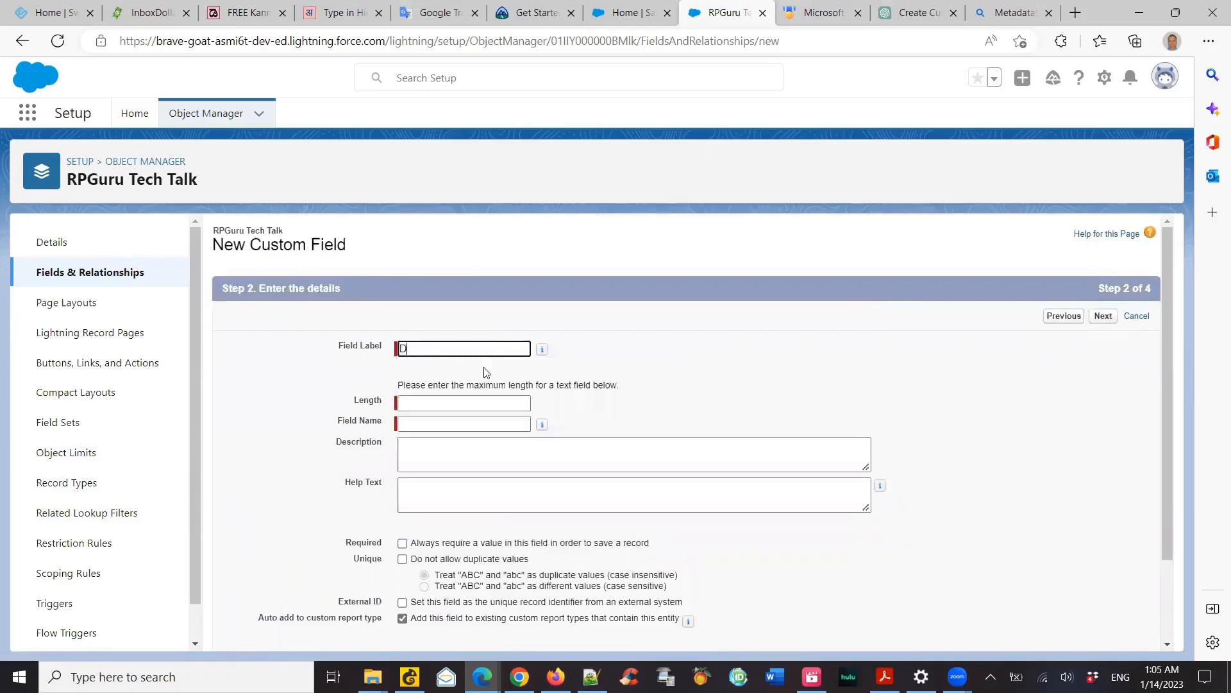
{"action": "type", "text": "escription"}
{"action": "key", "text": "Tab"}
{"action": "left_click", "coordinate": [472, 403]}
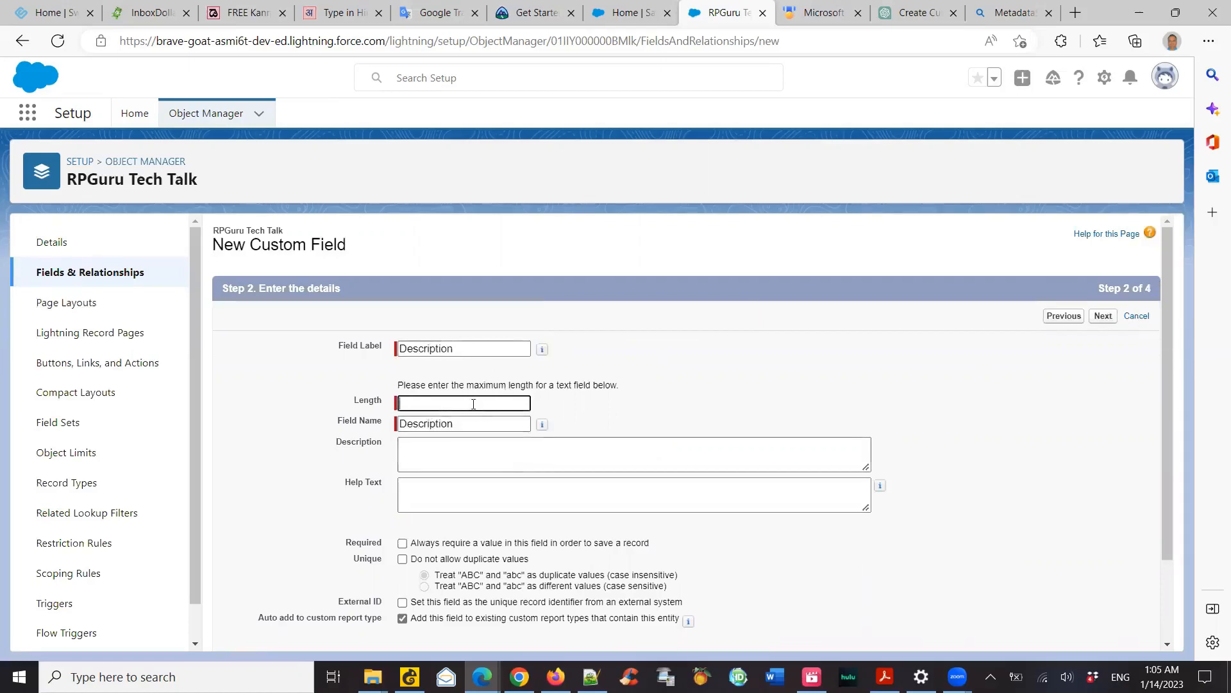
{"action": "type", "text": "50"}
{"action": "left_click", "coordinate": [1103, 316]}
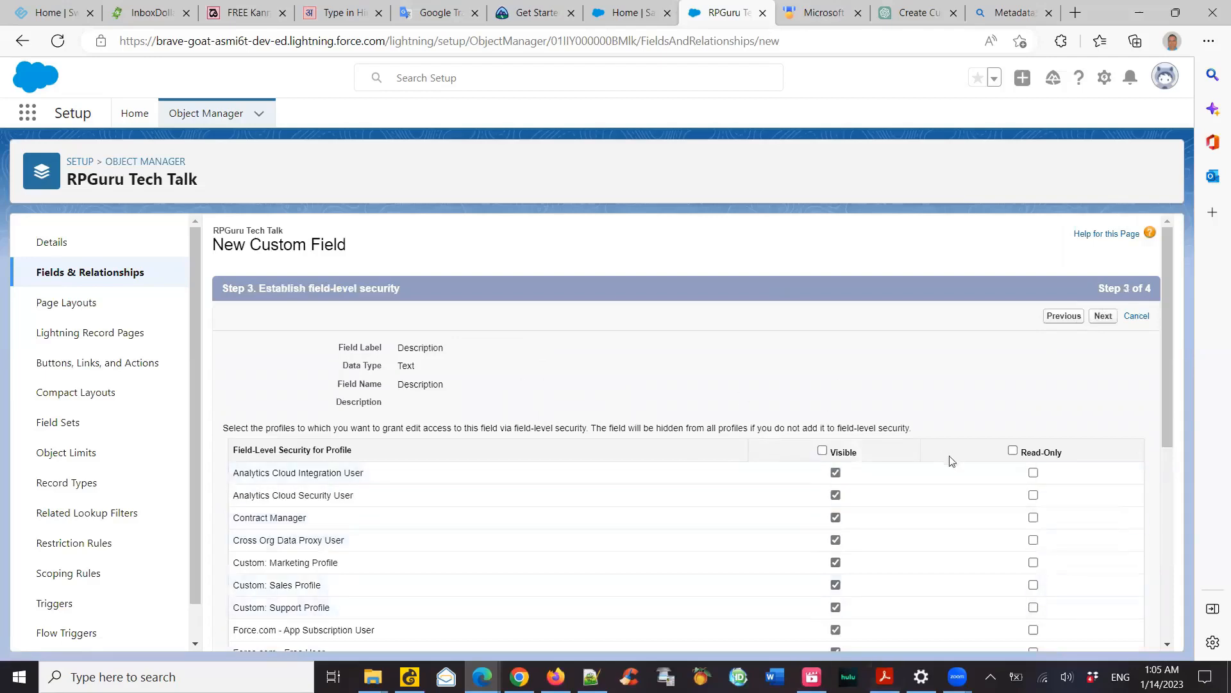
Accept the default profile visibility and page layout for the Description field and save it.
{"action": "scroll", "coordinate": [852, 466], "scroll_direction": "down", "scroll_amount": 4}
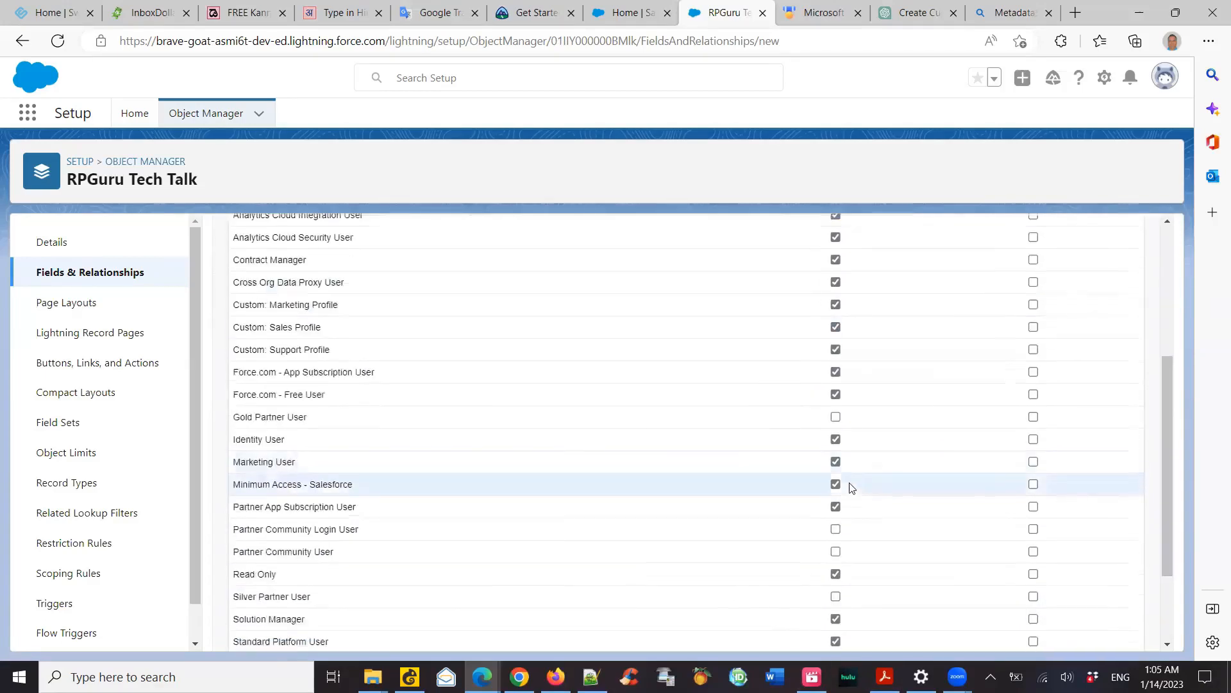
{"action": "scroll", "coordinate": [852, 487], "scroll_direction": "down", "scroll_amount": 2}
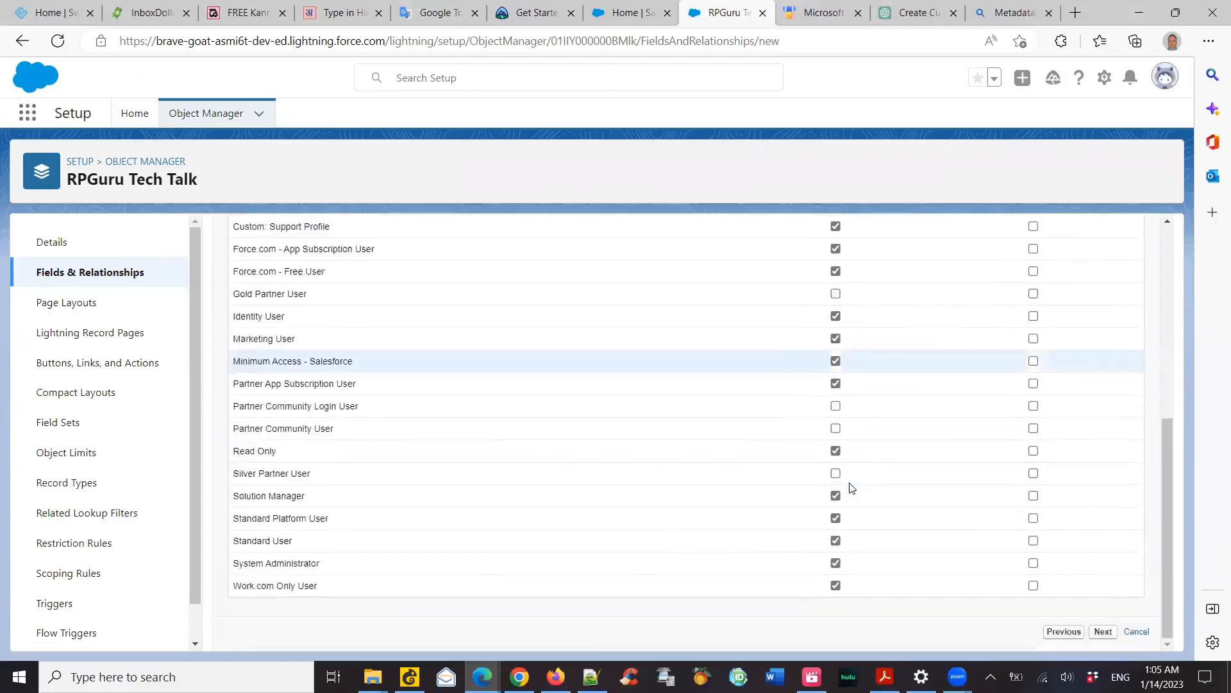
{"action": "left_click", "coordinate": [1104, 632]}
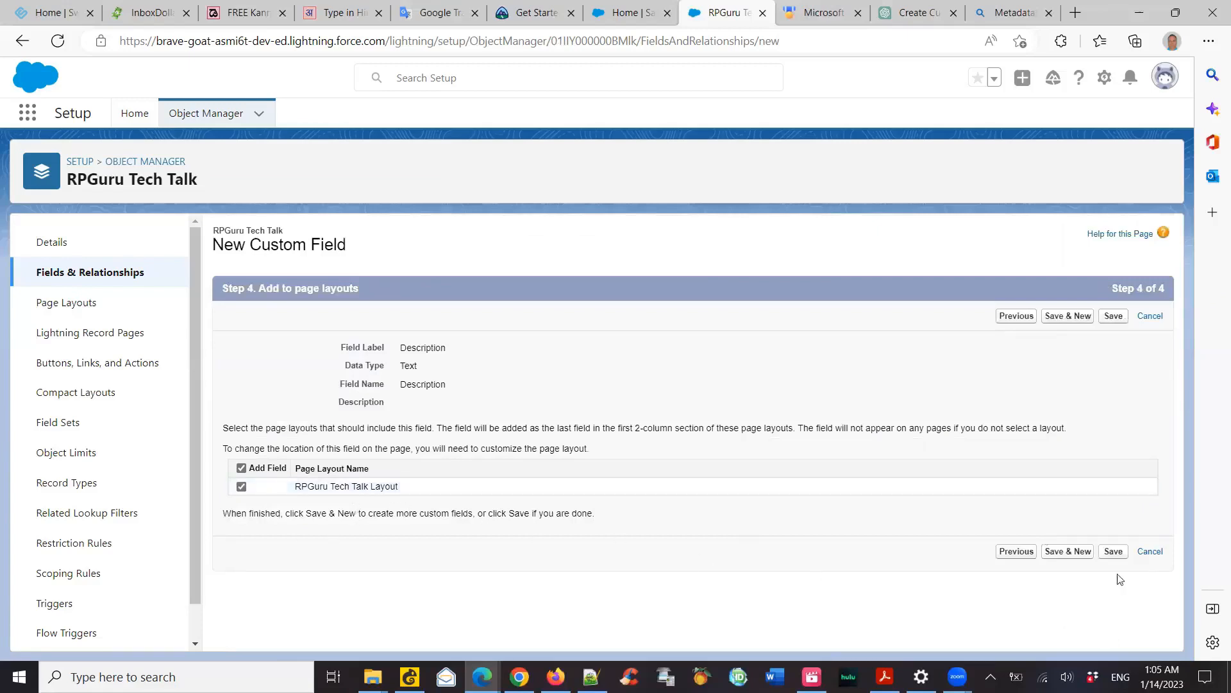
{"action": "left_click", "coordinate": [1114, 552]}
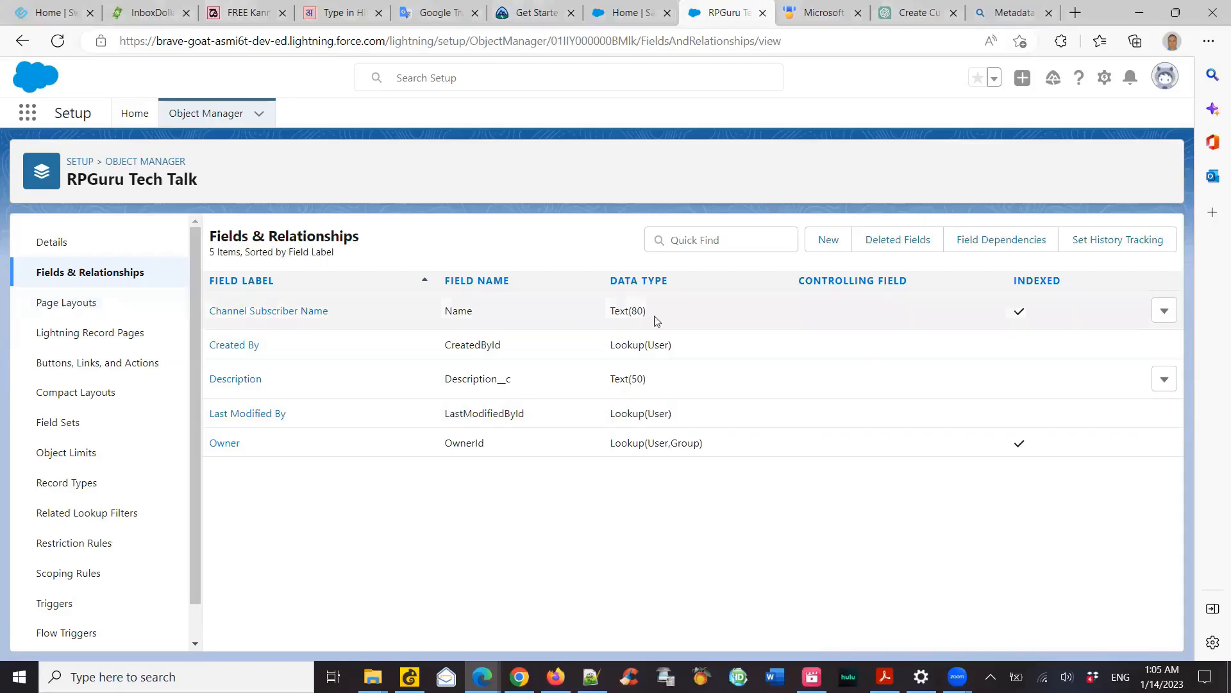
Start another custom field on the RPGuru Tech Talk object with the Date data type.
{"action": "left_click", "coordinate": [828, 239]}
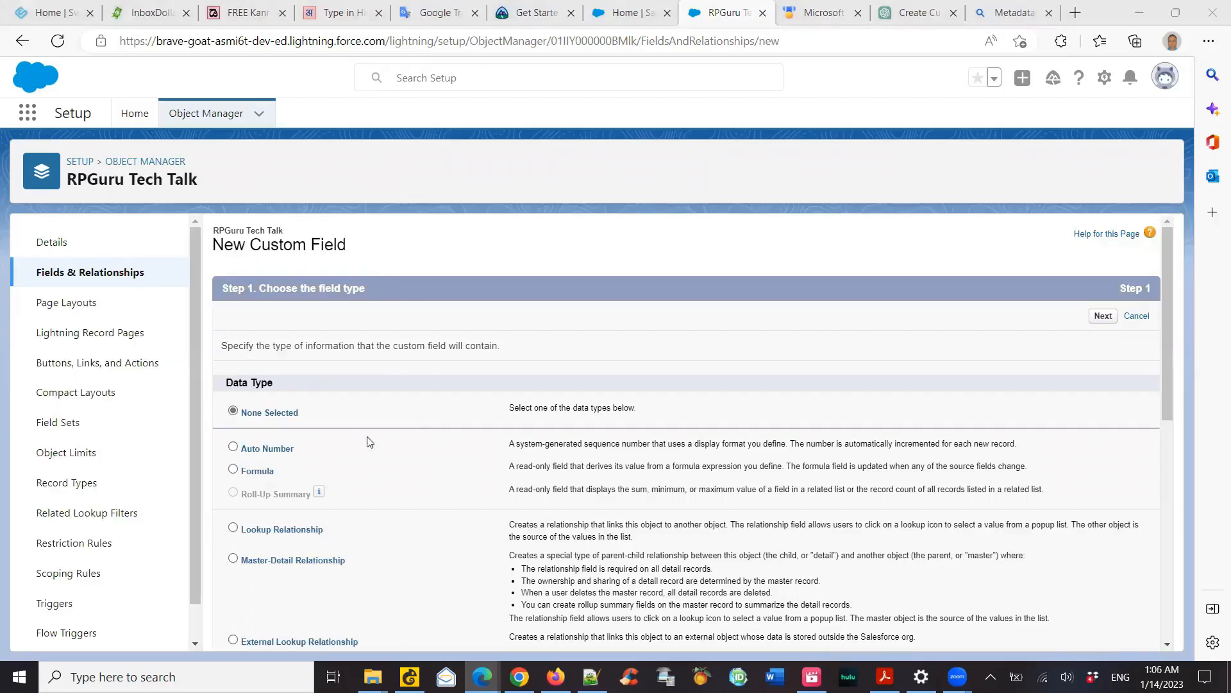
{"action": "scroll", "coordinate": [294, 470], "scroll_direction": "down", "scroll_amount": 4}
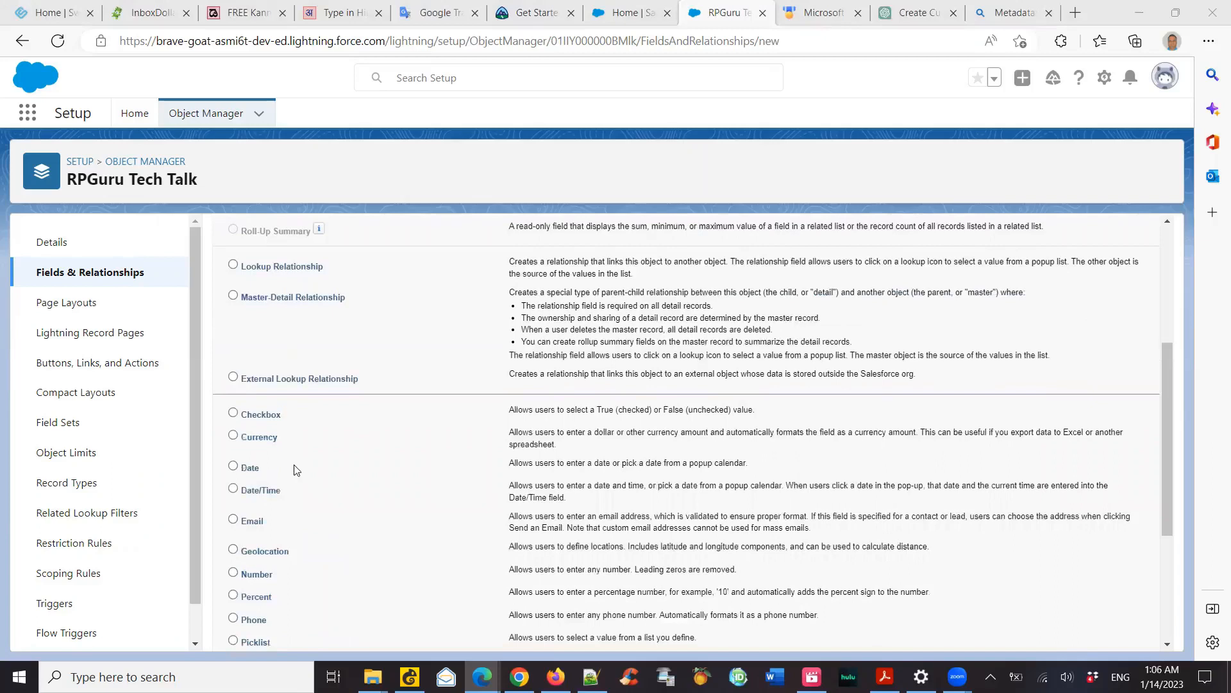
{"action": "scroll", "coordinate": [295, 472], "scroll_direction": "down", "scroll_amount": 1}
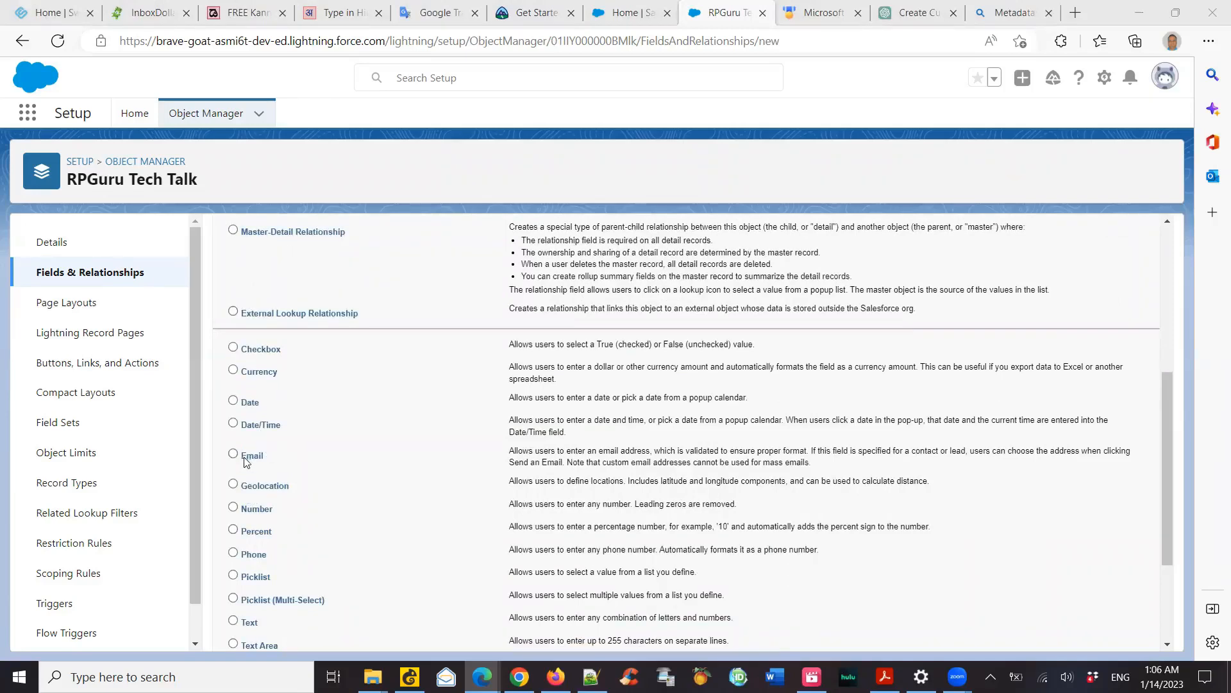
{"action": "left_click", "coordinate": [234, 400]}
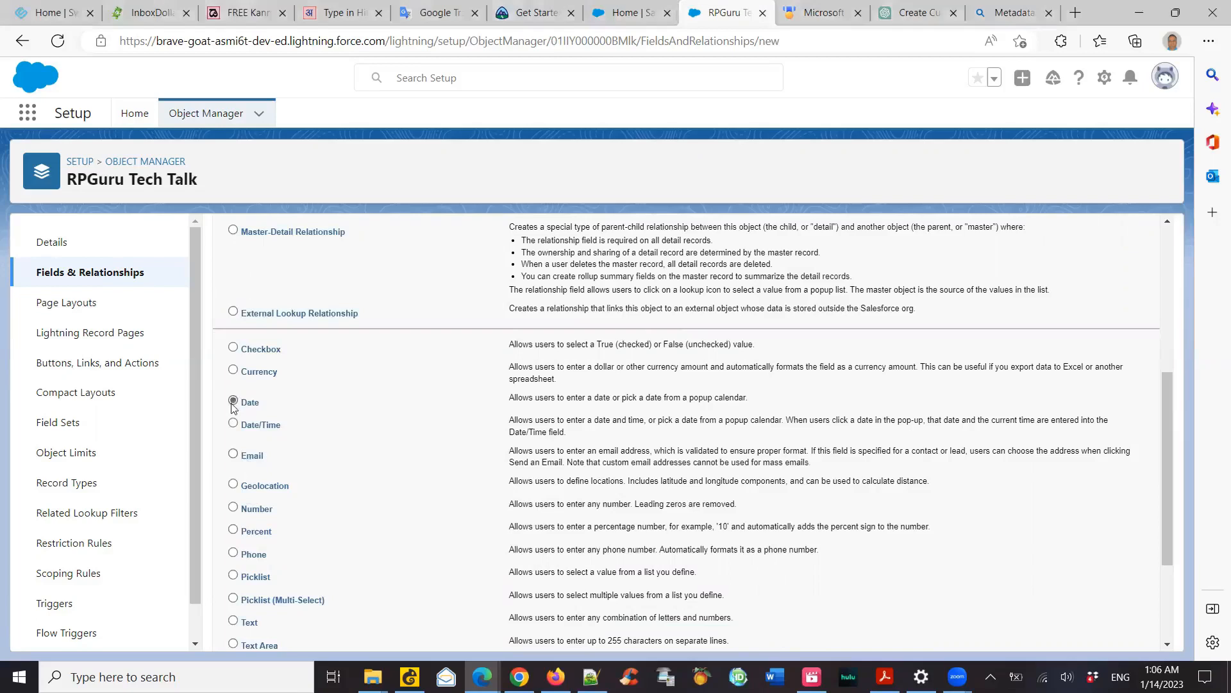
{"action": "scroll", "coordinate": [737, 392], "scroll_direction": "up", "scroll_amount": 5}
{"action": "left_click", "coordinate": [1101, 316]}
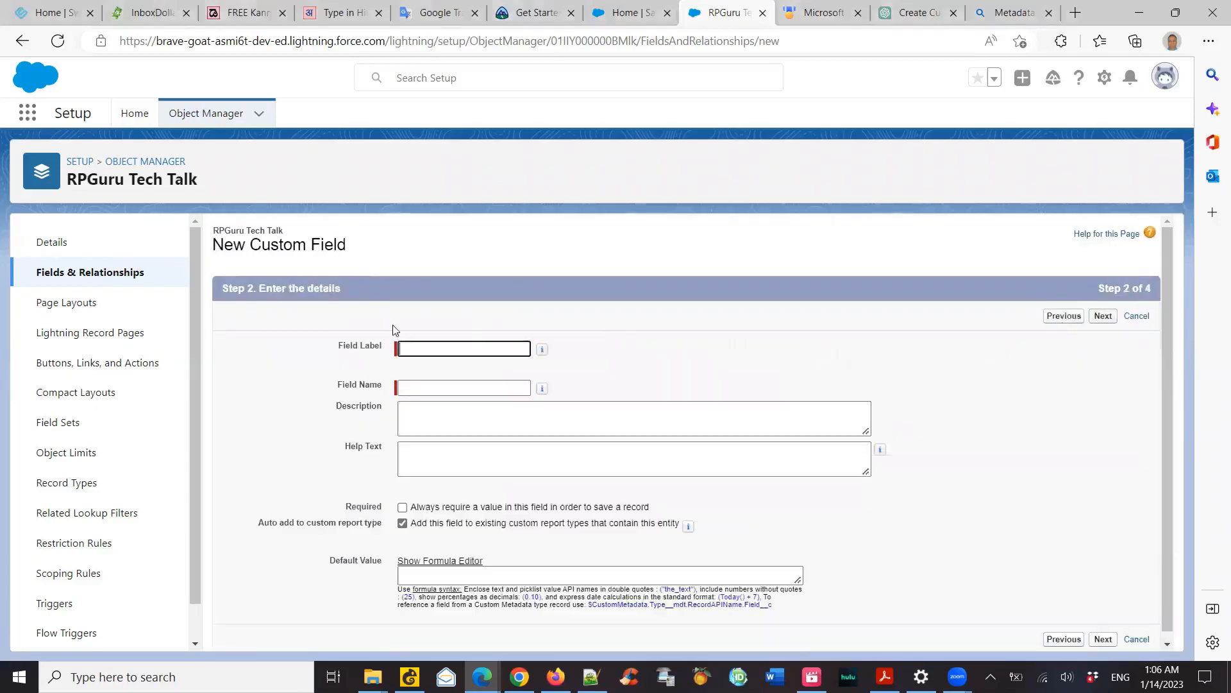
Label the date field Subscription Date and proceed to field-level security.
{"action": "left_click", "coordinate": [457, 349]}
{"action": "key", "text": "Escape"}
{"action": "type", "text": "Subscription Date"}
{"action": "key", "text": "Tab"}
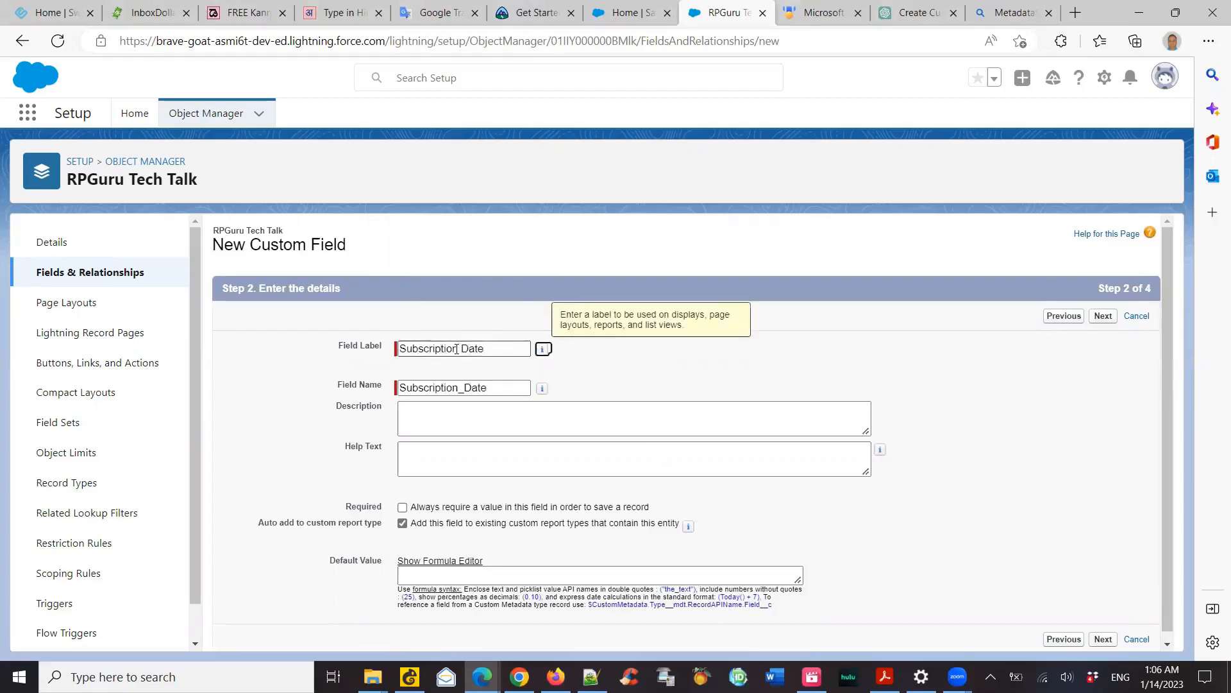
{"action": "left_click", "coordinate": [1101, 321]}
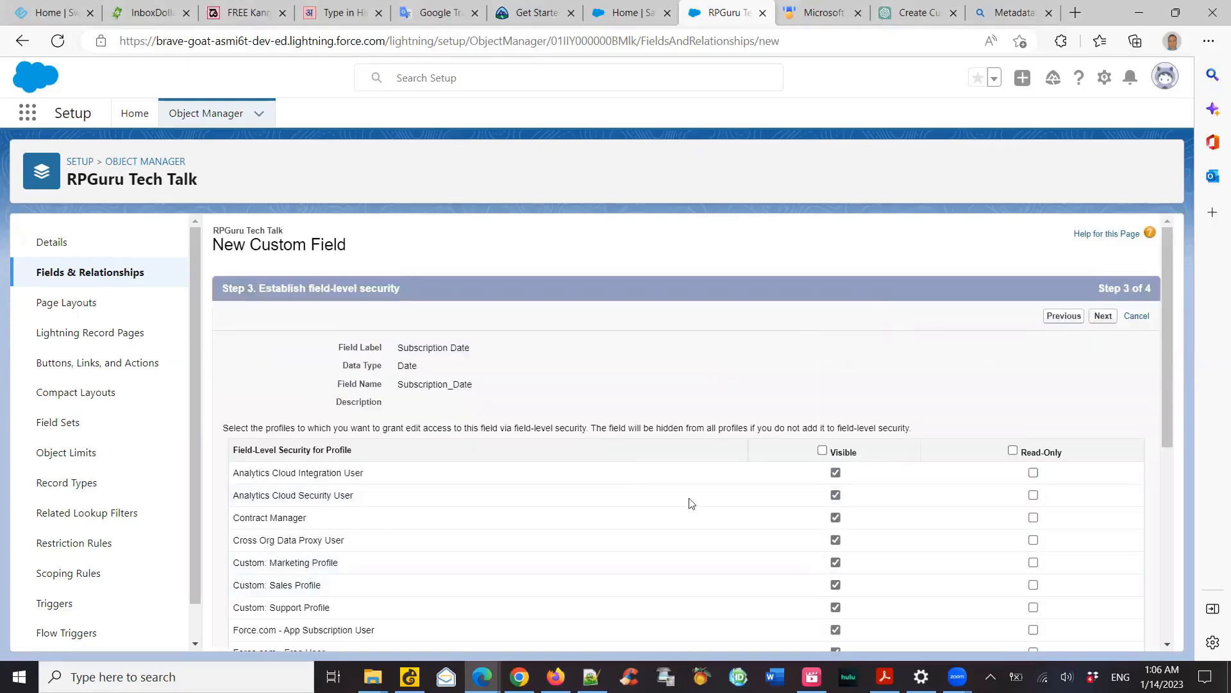
Accept the default profile visibility and page layout for the Subscription Date field, save it and begin another new field.
{"action": "scroll", "coordinate": [861, 508], "scroll_direction": "down", "scroll_amount": 8}
{"action": "scroll", "coordinate": [872, 512], "scroll_direction": "up", "scroll_amount": 8}
{"action": "left_click", "coordinate": [1100, 317]}
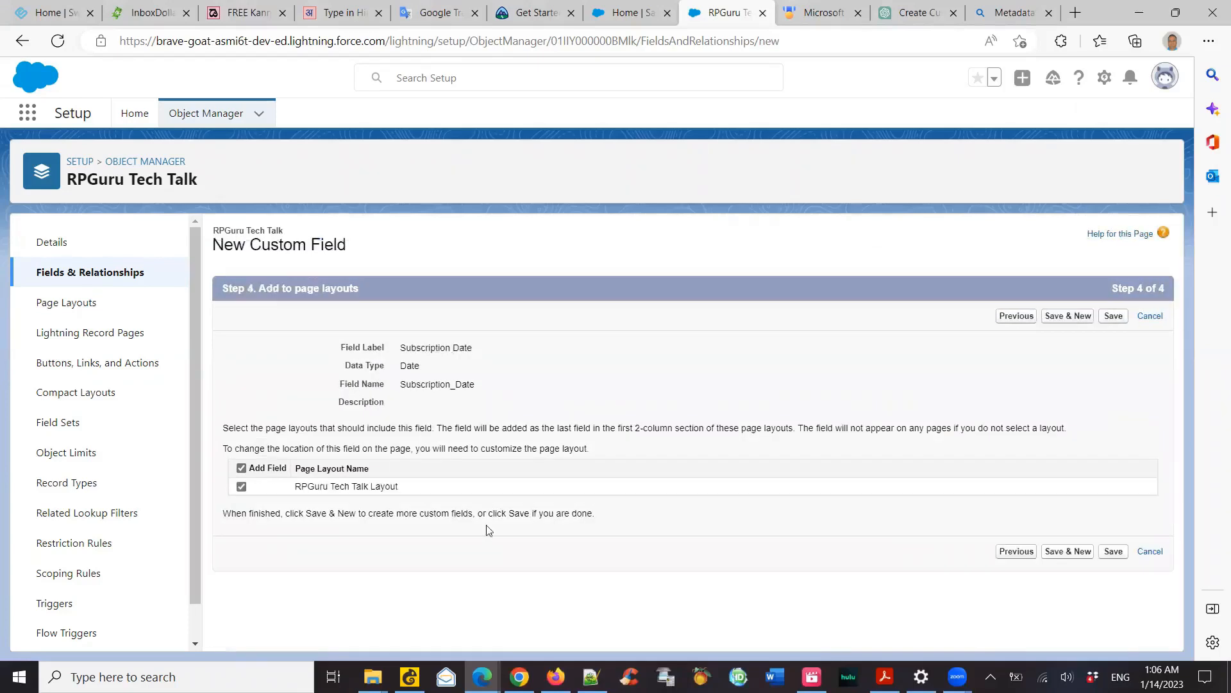
{"action": "left_click", "coordinate": [1069, 552]}
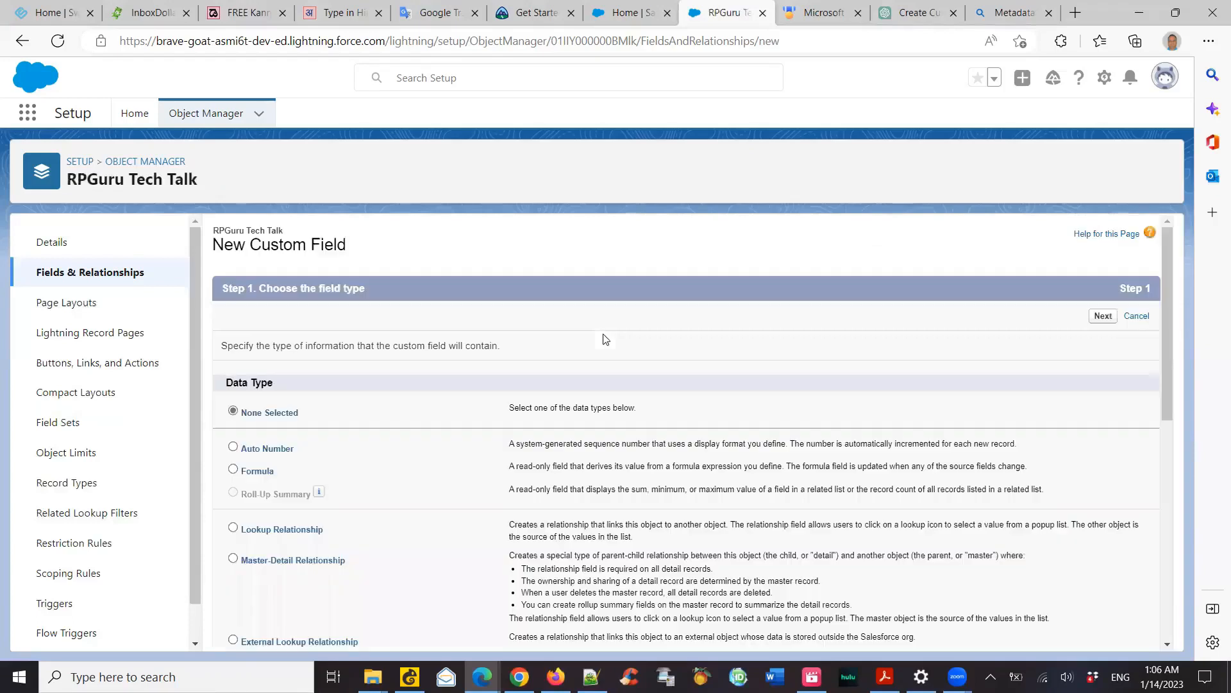
Choose Checkbox as the data type for the new custom field and proceed to its details.
{"action": "scroll", "coordinate": [281, 513], "scroll_direction": "down", "scroll_amount": 4}
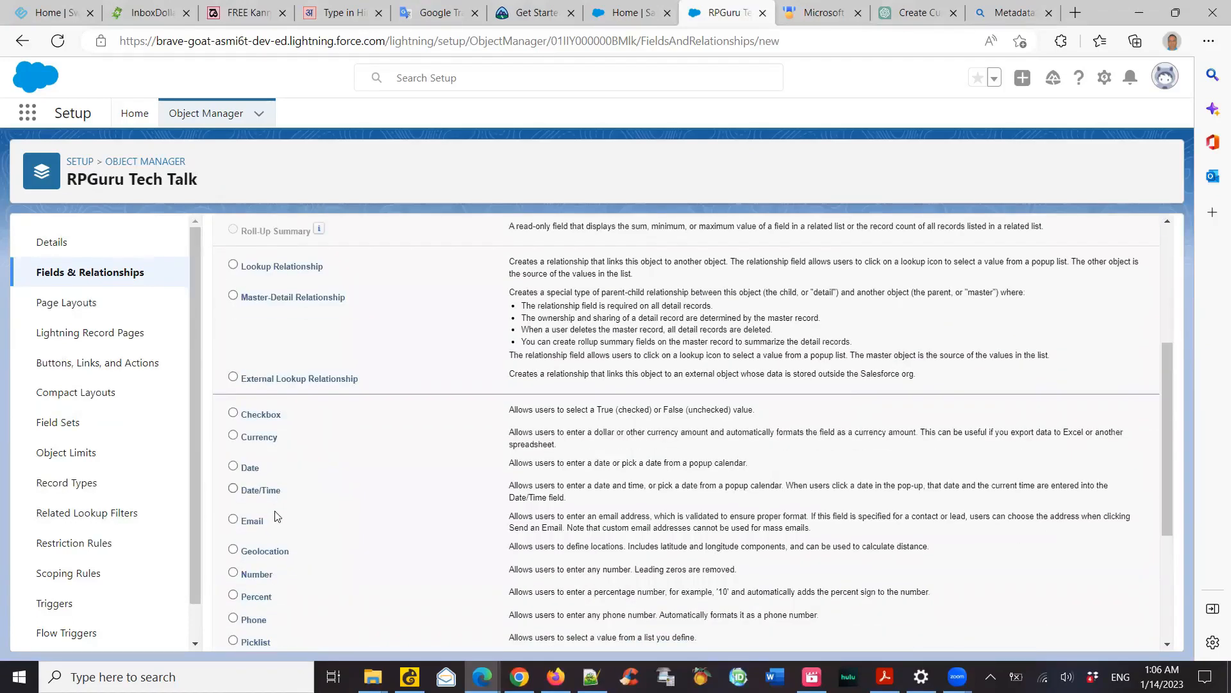
{"action": "scroll", "coordinate": [276, 516], "scroll_direction": "down", "scroll_amount": 2}
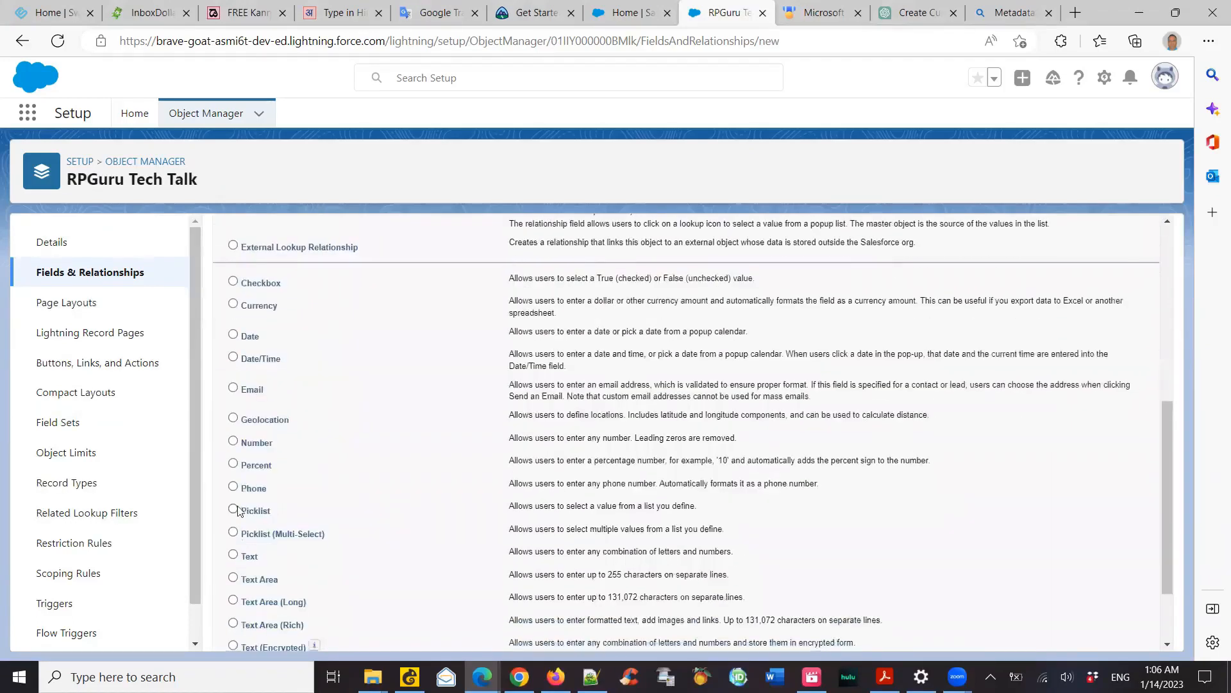
{"action": "scroll", "coordinate": [239, 449], "scroll_direction": "down", "scroll_amount": 3}
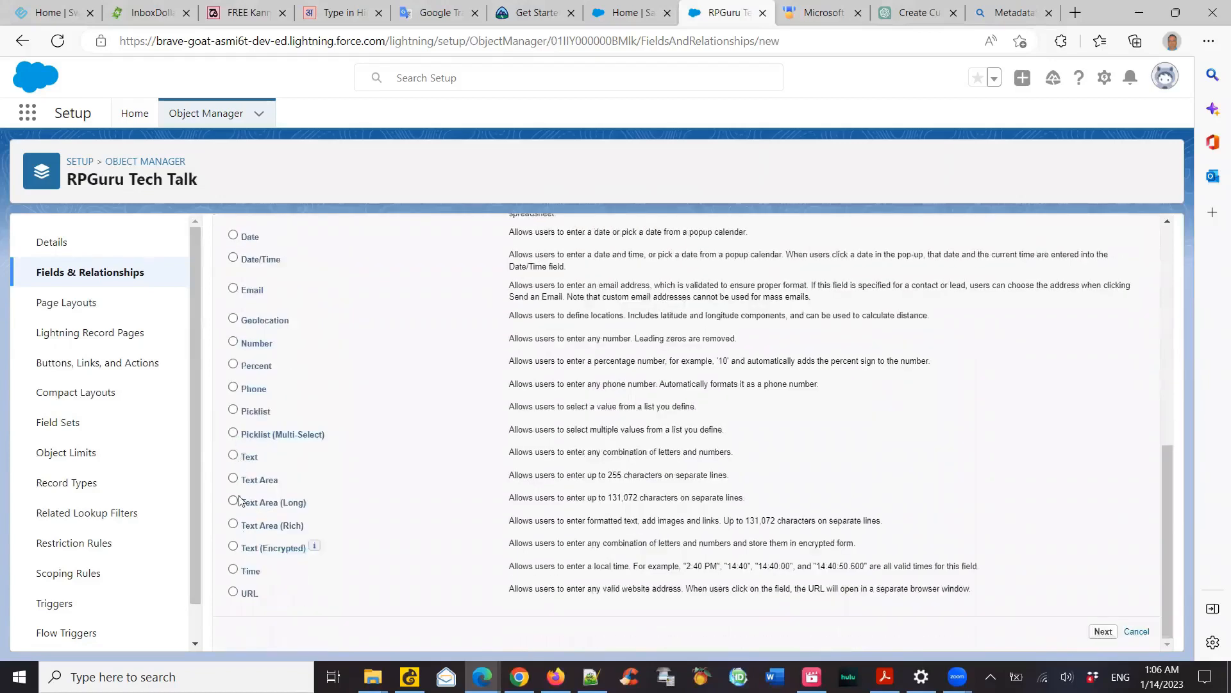
{"action": "scroll", "coordinate": [253, 308], "scroll_direction": "up", "scroll_amount": 2}
{"action": "scroll", "coordinate": [257, 321], "scroll_direction": "up", "scroll_amount": 4}
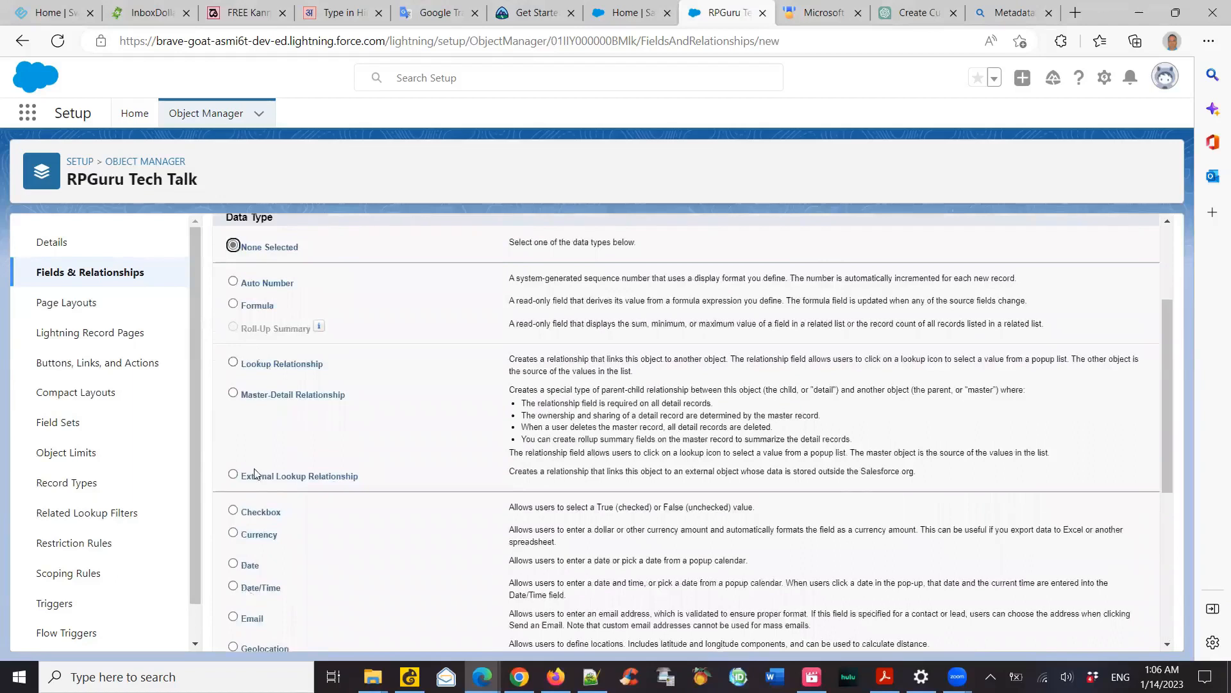
{"action": "scroll", "coordinate": [254, 474], "scroll_direction": "down", "scroll_amount": 2}
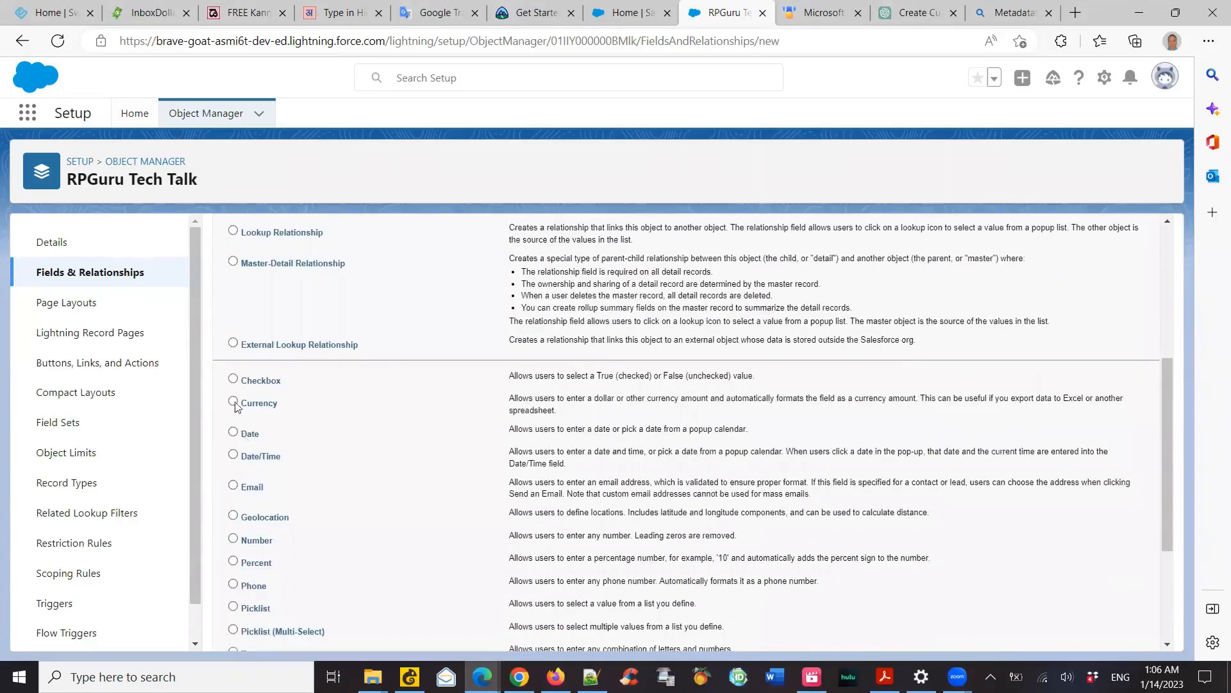
{"action": "left_click", "coordinate": [234, 379]}
{"action": "scroll", "coordinate": [900, 439], "scroll_direction": "up", "scroll_amount": 5}
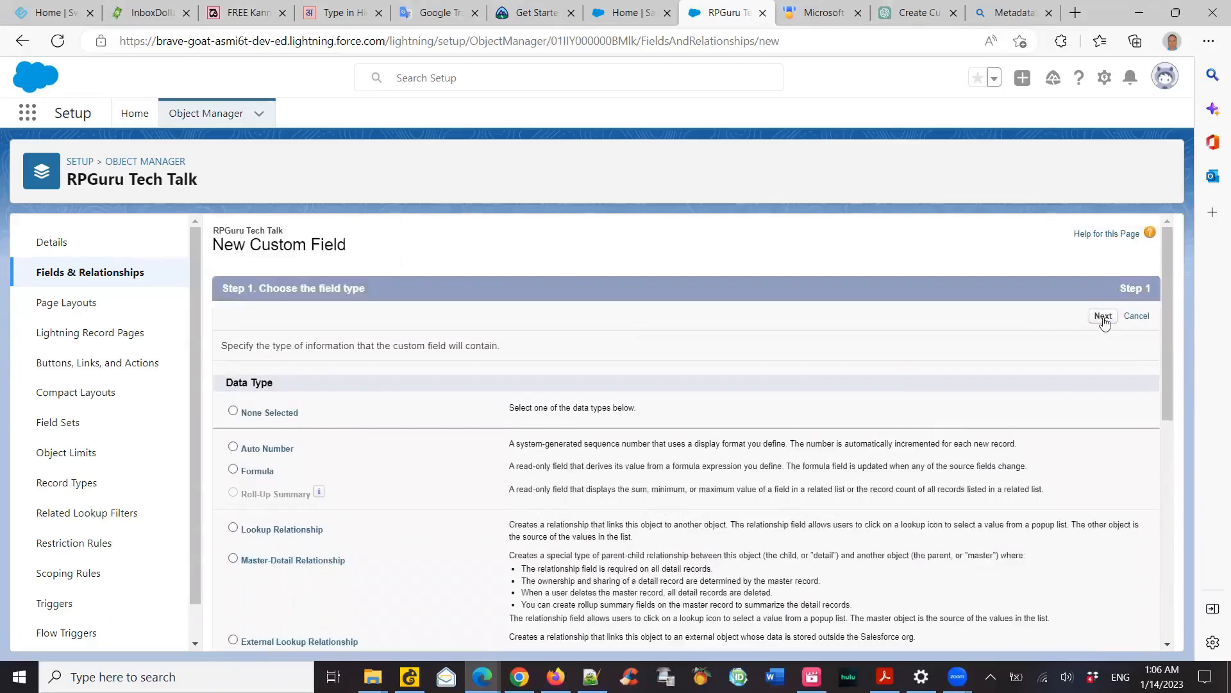
{"action": "left_click", "coordinate": [1104, 316]}
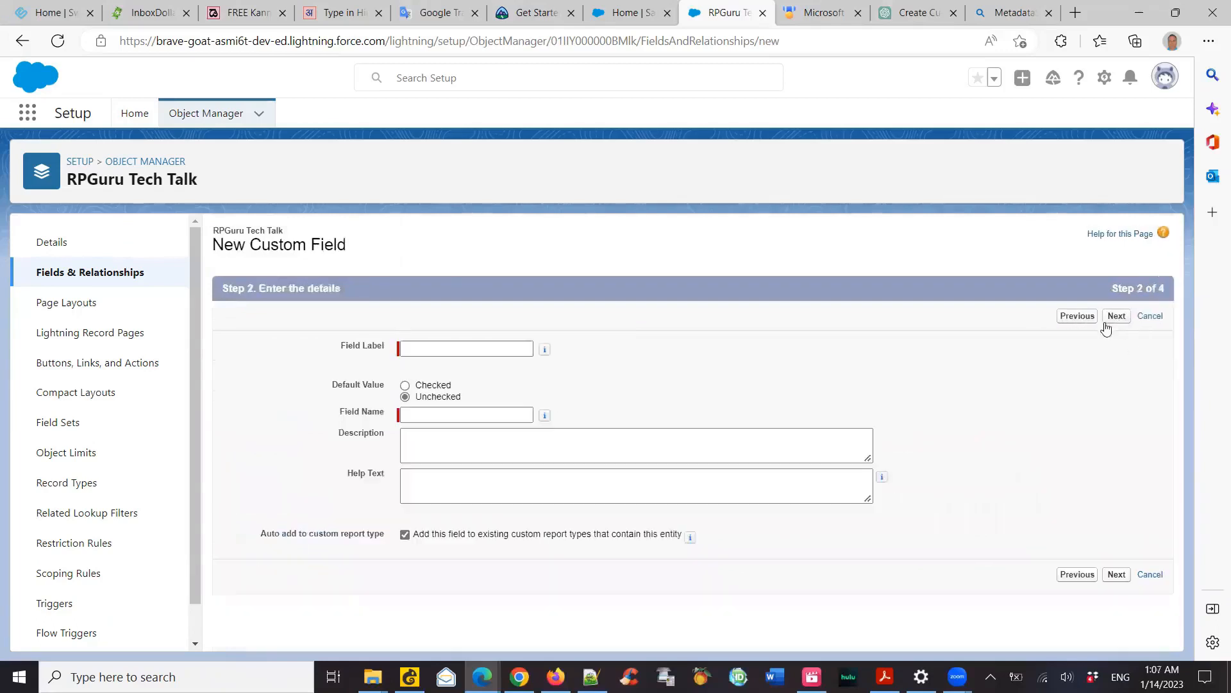
Label the checkbox field Subscribed? with the default value left unchecked, and proceed to field-level security.
{"action": "left_click", "coordinate": [482, 342]}
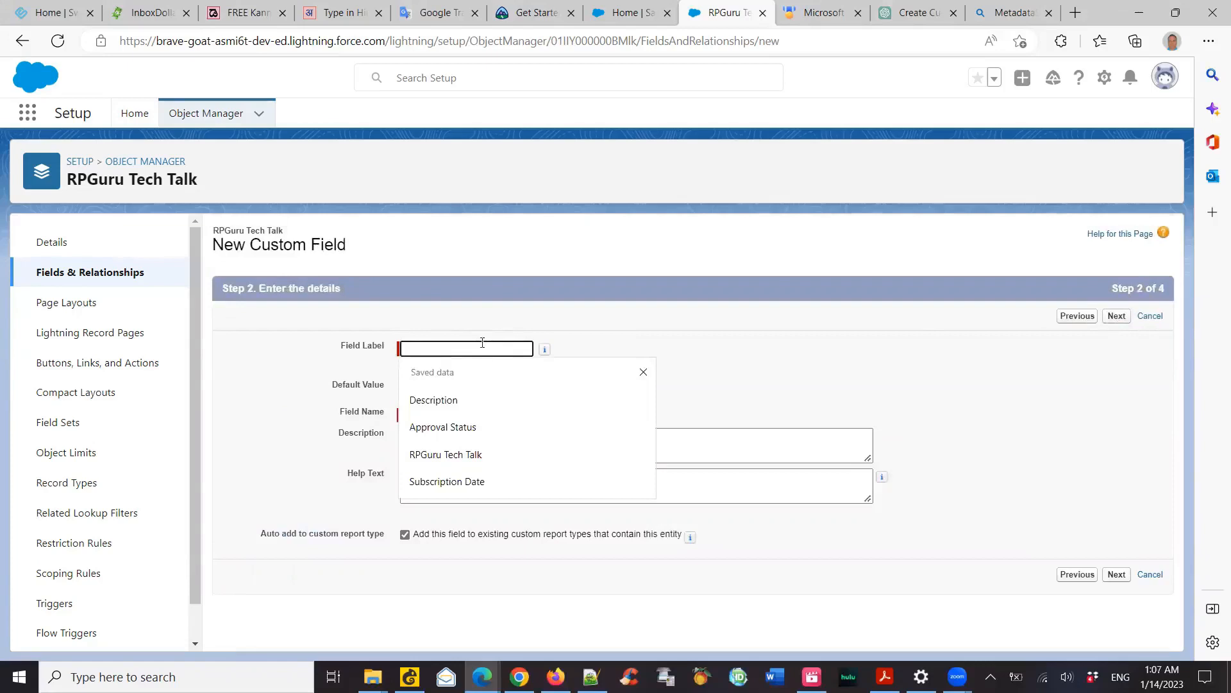
{"action": "type", "text": "Subscribed"}
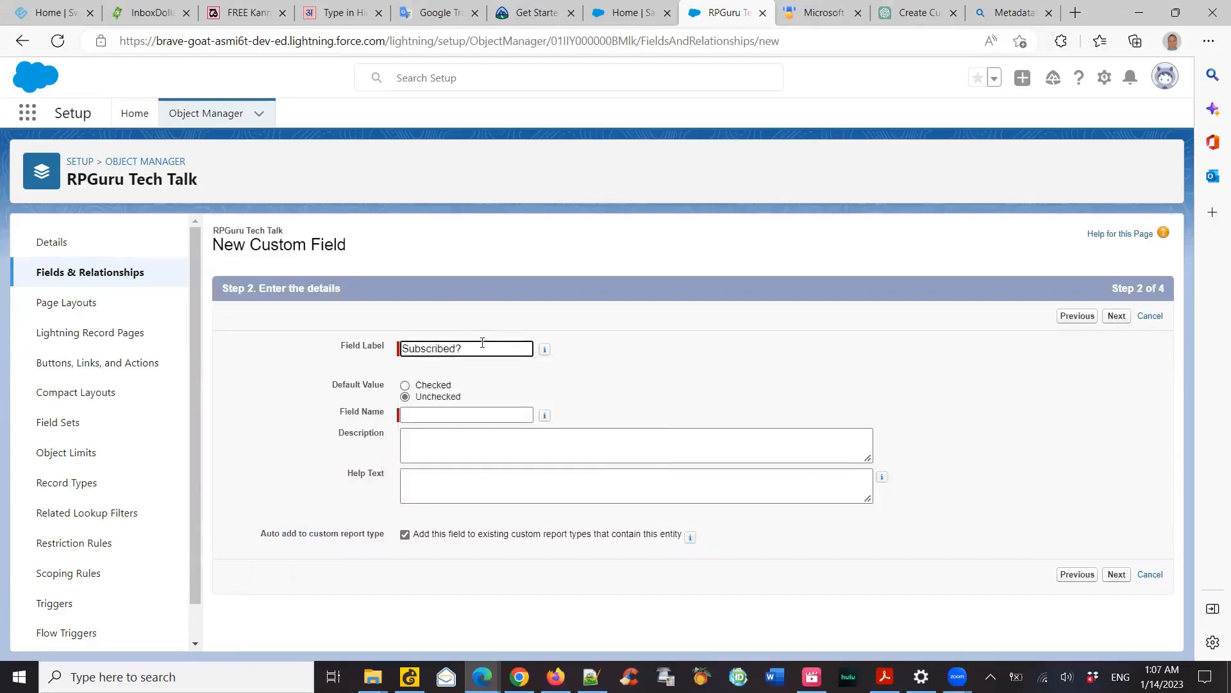
{"action": "type", "text": "?"}
{"action": "left_click", "coordinate": [778, 387]}
{"action": "left_click", "coordinate": [1117, 317]}
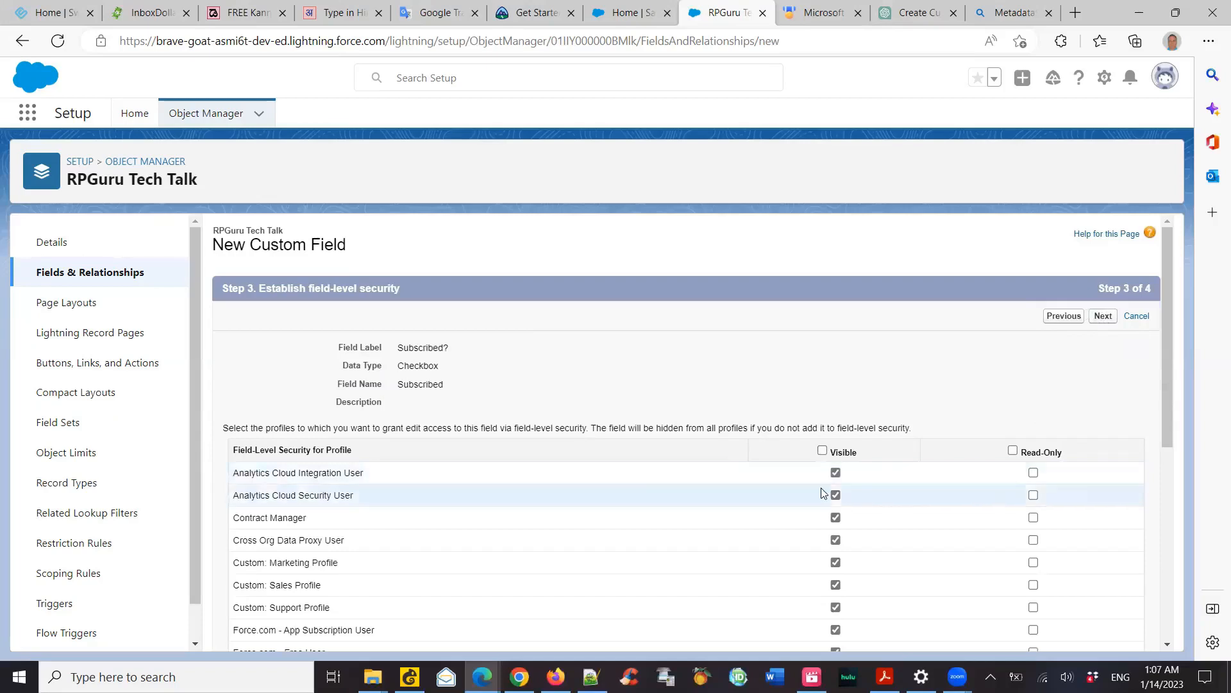
Accept the default profile visibility and page layout for the Subscribed? field and save it.
{"action": "scroll", "coordinate": [1006, 454], "scroll_direction": "down", "scroll_amount": 2}
{"action": "scroll", "coordinate": [1007, 454], "scroll_direction": "up", "scroll_amount": 2}
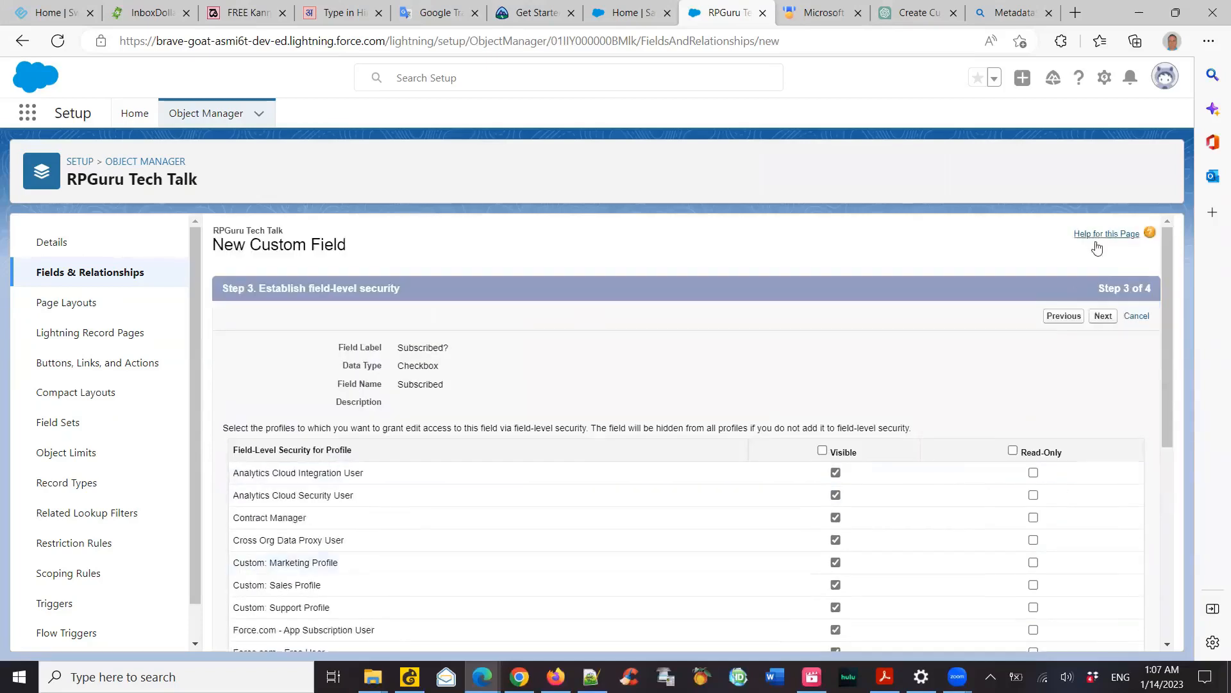
{"action": "left_click", "coordinate": [1103, 316]}
{"action": "left_click", "coordinate": [1114, 316]}
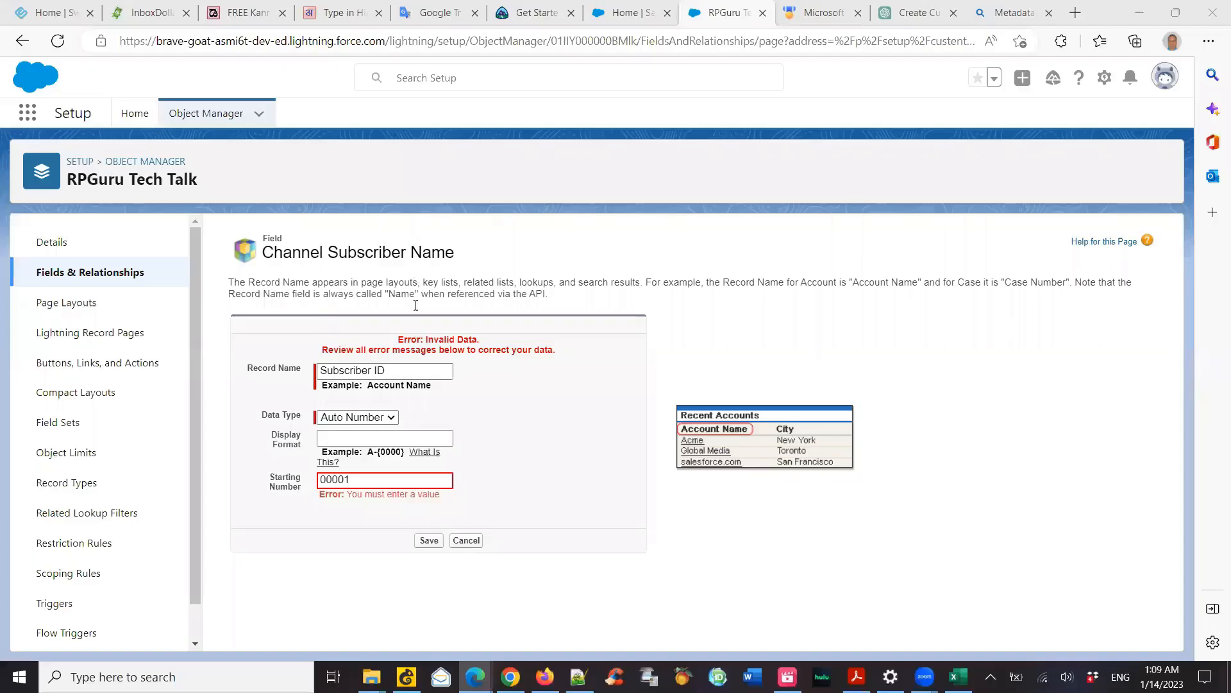
Save the object's record name field as Subscriber ID with the Auto Number data type.
{"action": "left_click", "coordinate": [428, 544]}
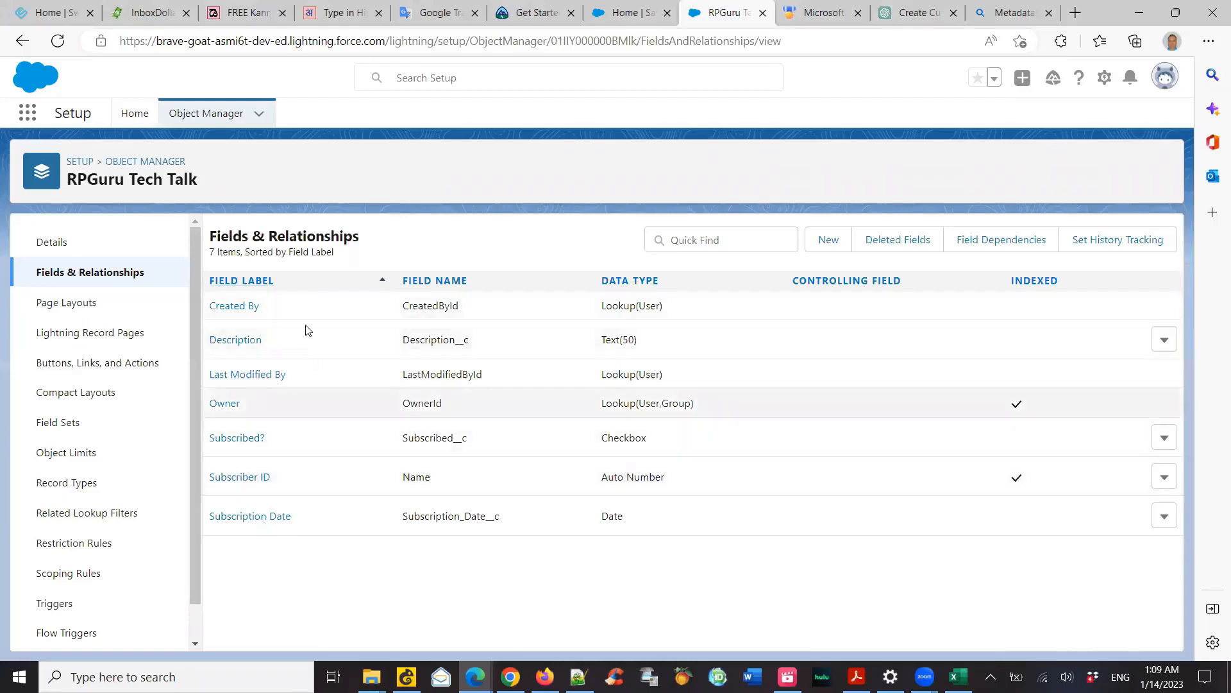
Start another custom field on the RPGuru Tech Talk object with the Text data type.
{"action": "left_click", "coordinate": [827, 240]}
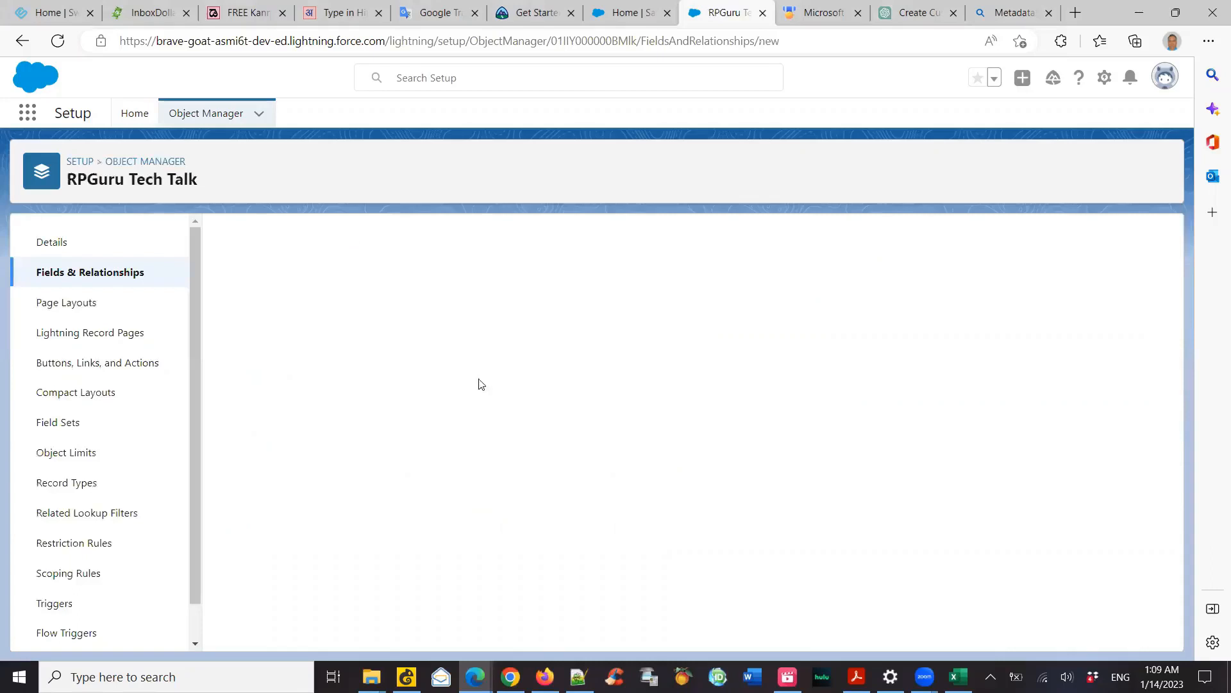
{"action": "mouse_move", "coordinate": [320, 497]}
{"action": "scroll", "coordinate": [320, 497], "scroll_direction": "down", "scroll_amount": 3}
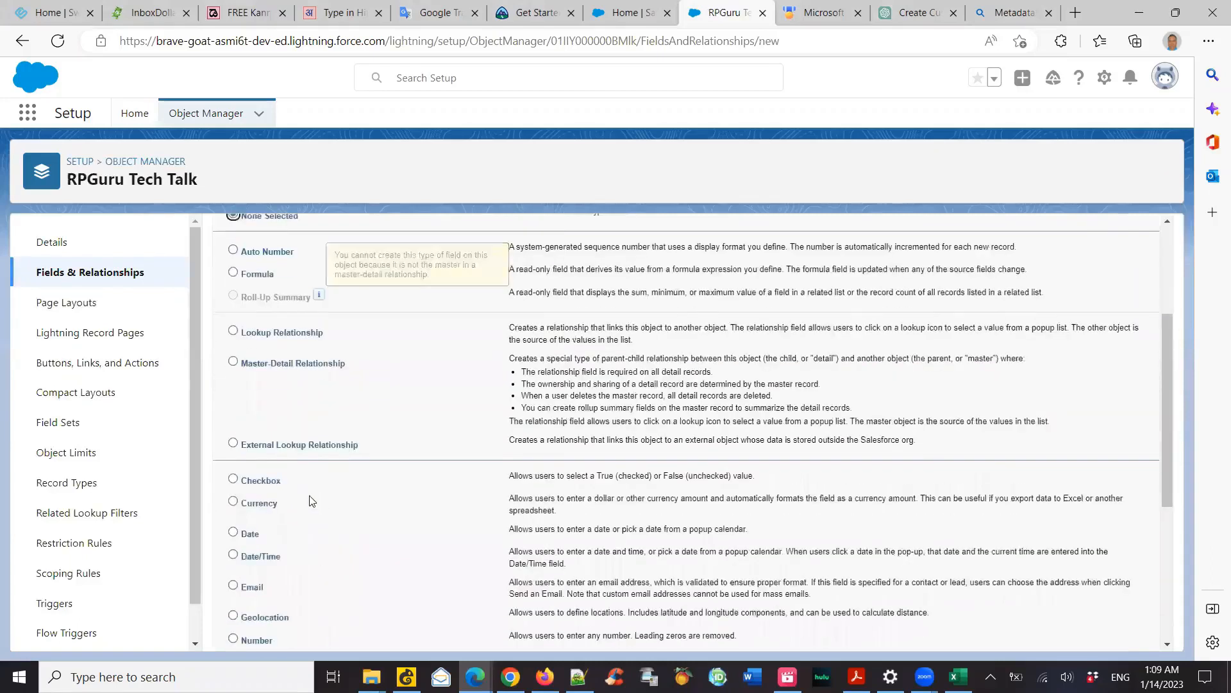
{"action": "scroll", "coordinate": [252, 536], "scroll_direction": "down", "scroll_amount": 3}
{"action": "scroll", "coordinate": [248, 569], "scroll_direction": "down", "scroll_amount": 2}
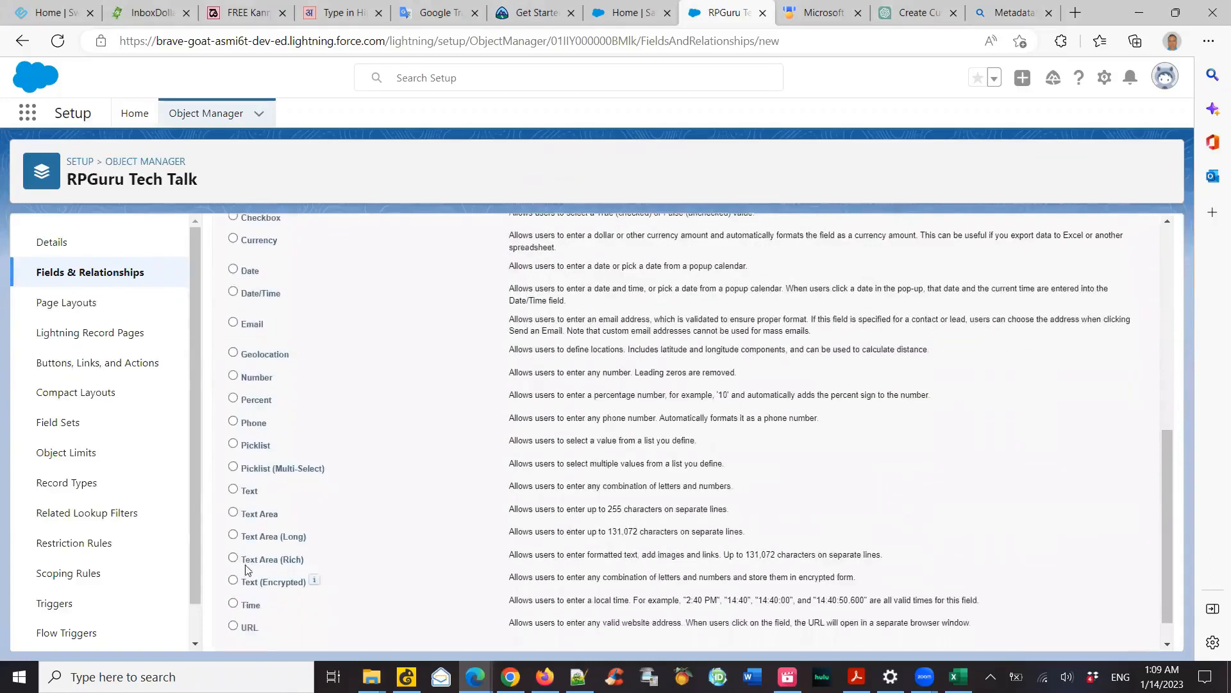
{"action": "left_click", "coordinate": [233, 490]}
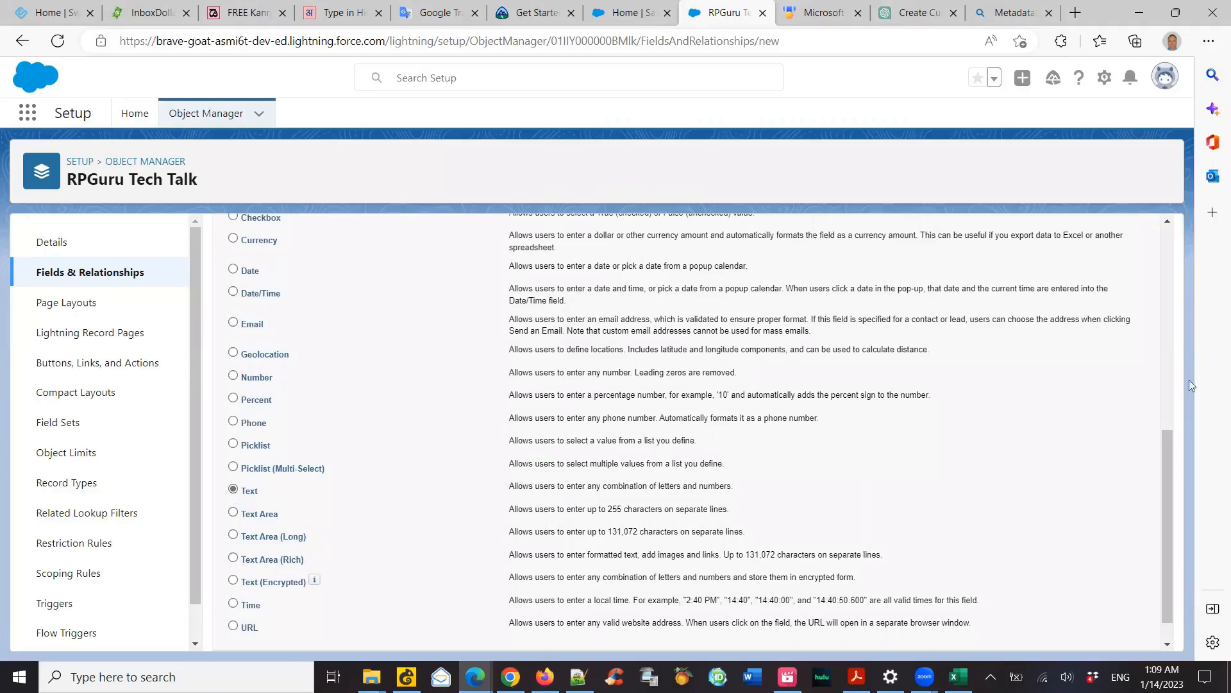
{"action": "scroll", "coordinate": [1158, 419], "scroll_direction": "up", "scroll_amount": 10}
{"action": "left_click", "coordinate": [1103, 316]}
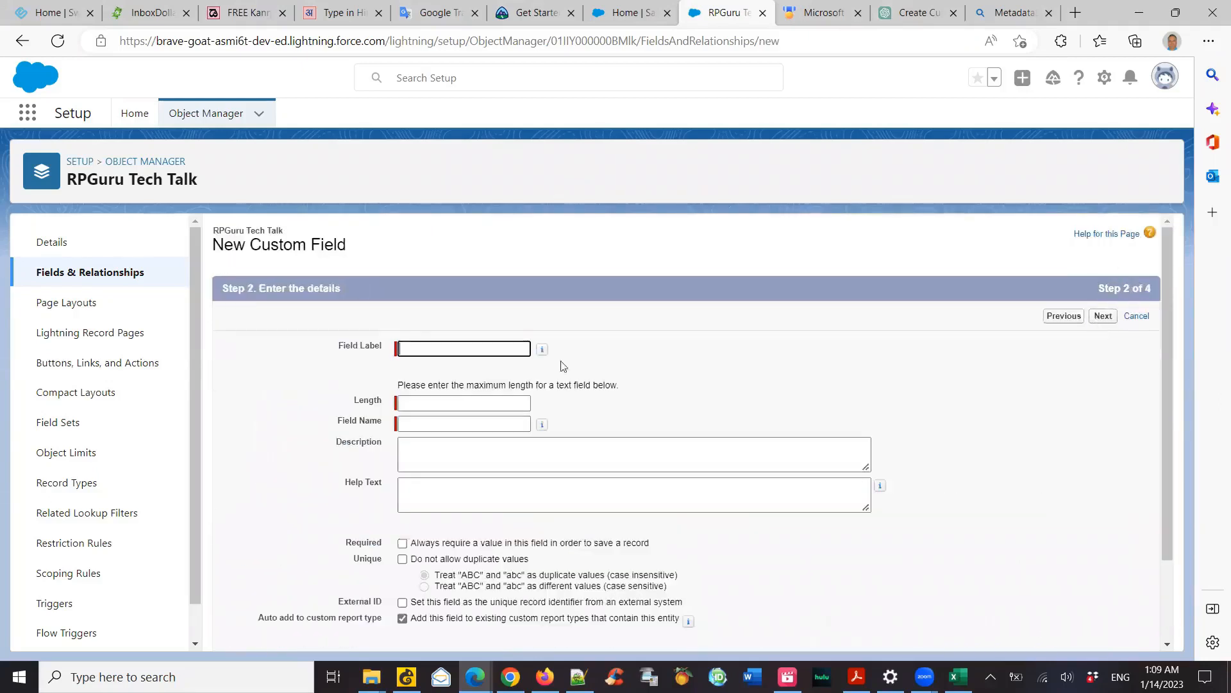
Label the text field Subscriber Name, set its length to 30 and proceed to field-level security.
{"action": "left_click", "coordinate": [434, 346]}
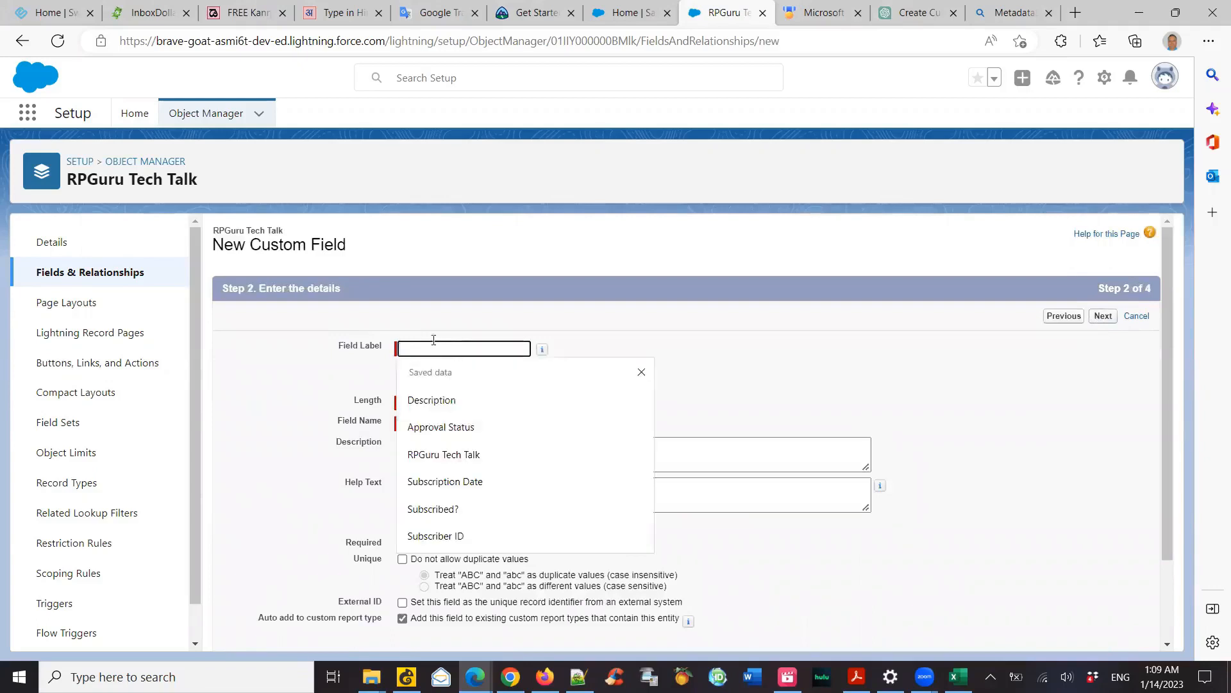
{"action": "type", "text": "Sub"}
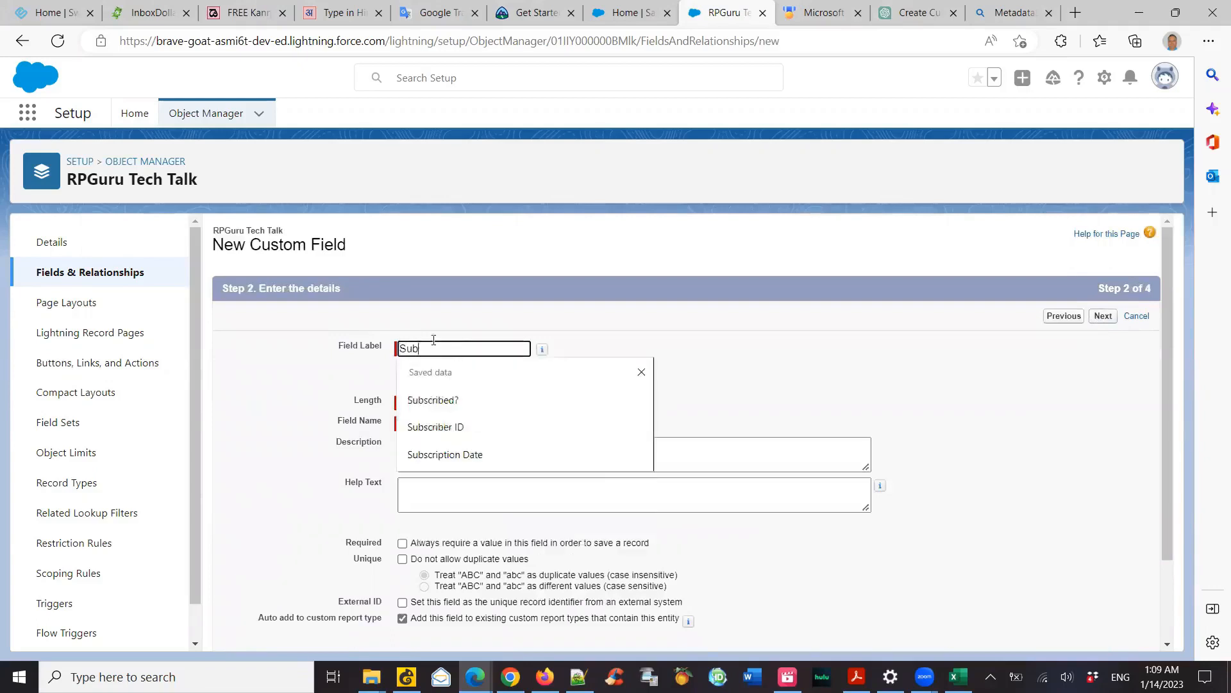
{"action": "type", "text": "scriber Name"}
{"action": "key", "text": "Tab"}
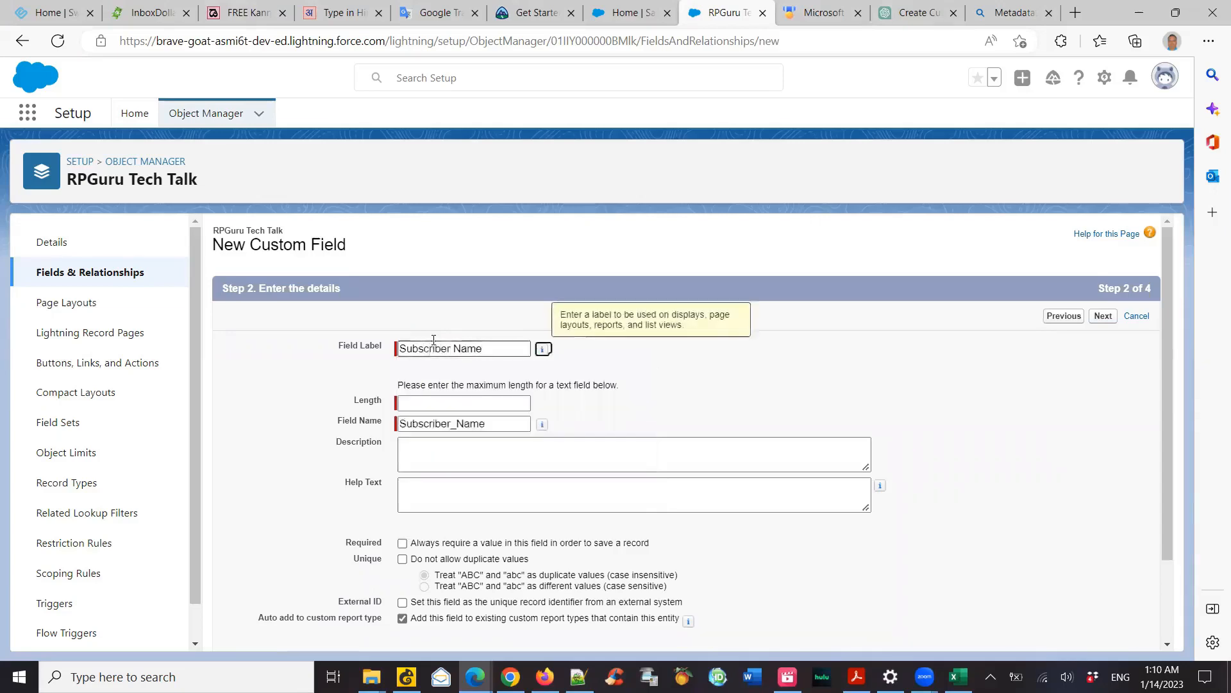
{"action": "left_click", "coordinate": [462, 399]}
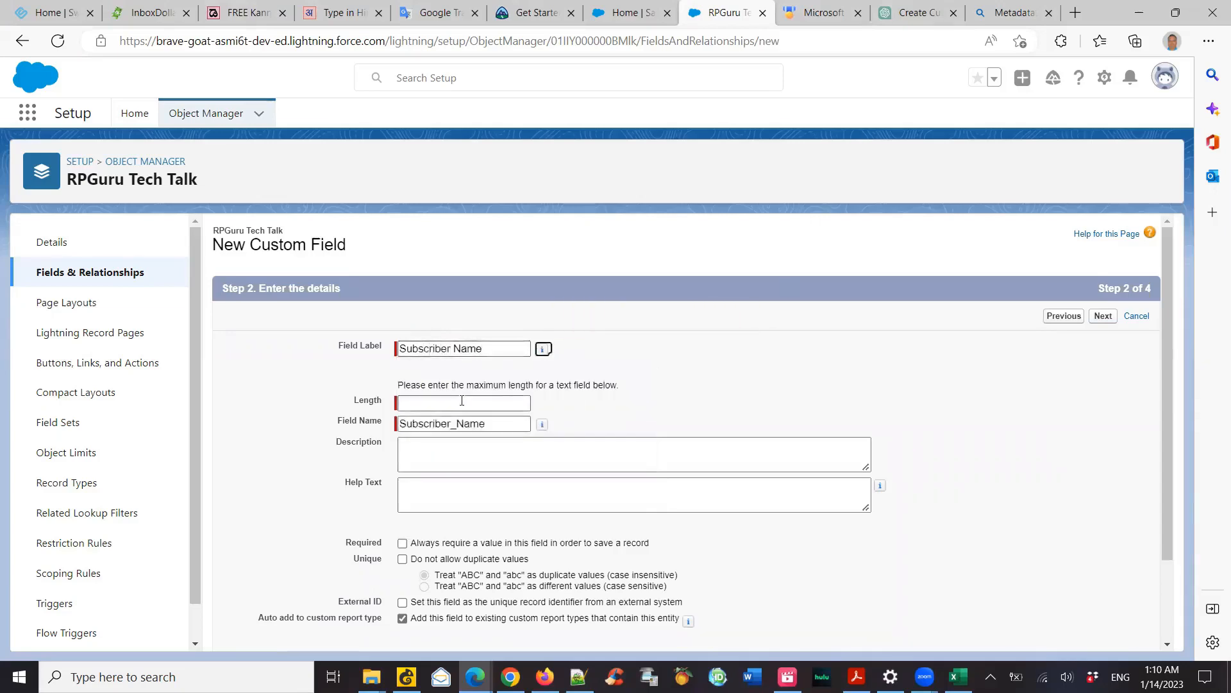
{"action": "type", "text": "30"}
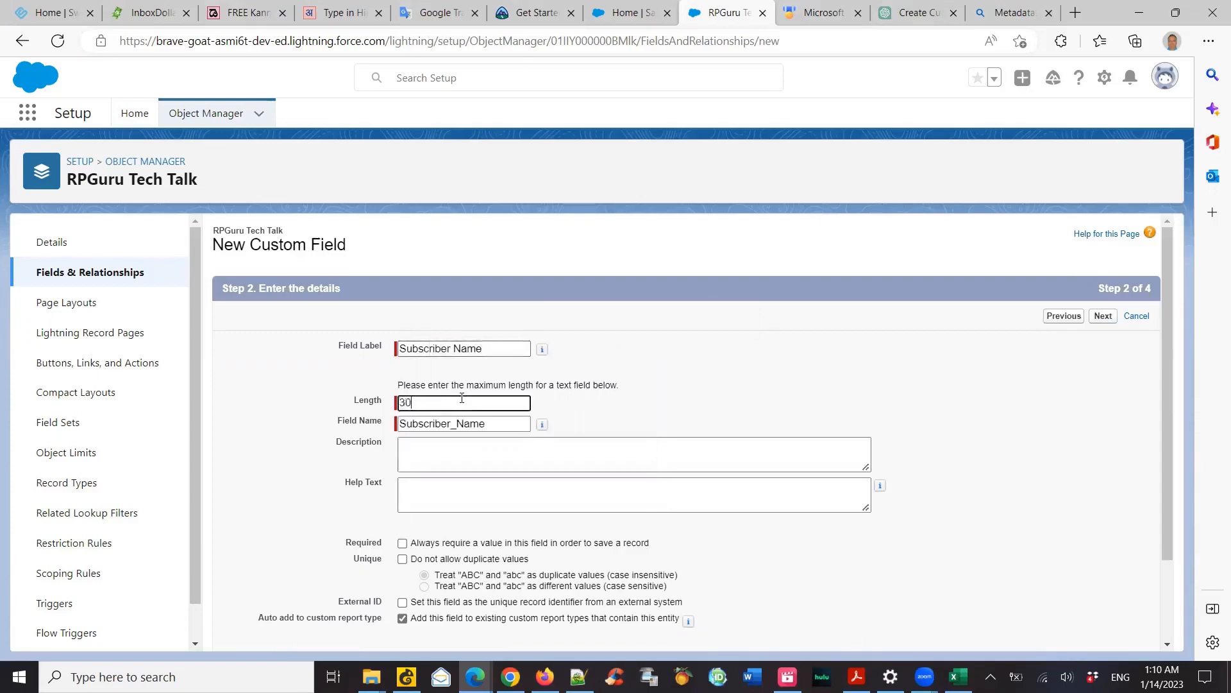
{"action": "left_click", "coordinate": [1066, 372]}
{"action": "scroll", "coordinate": [969, 399], "scroll_direction": "down", "scroll_amount": 2}
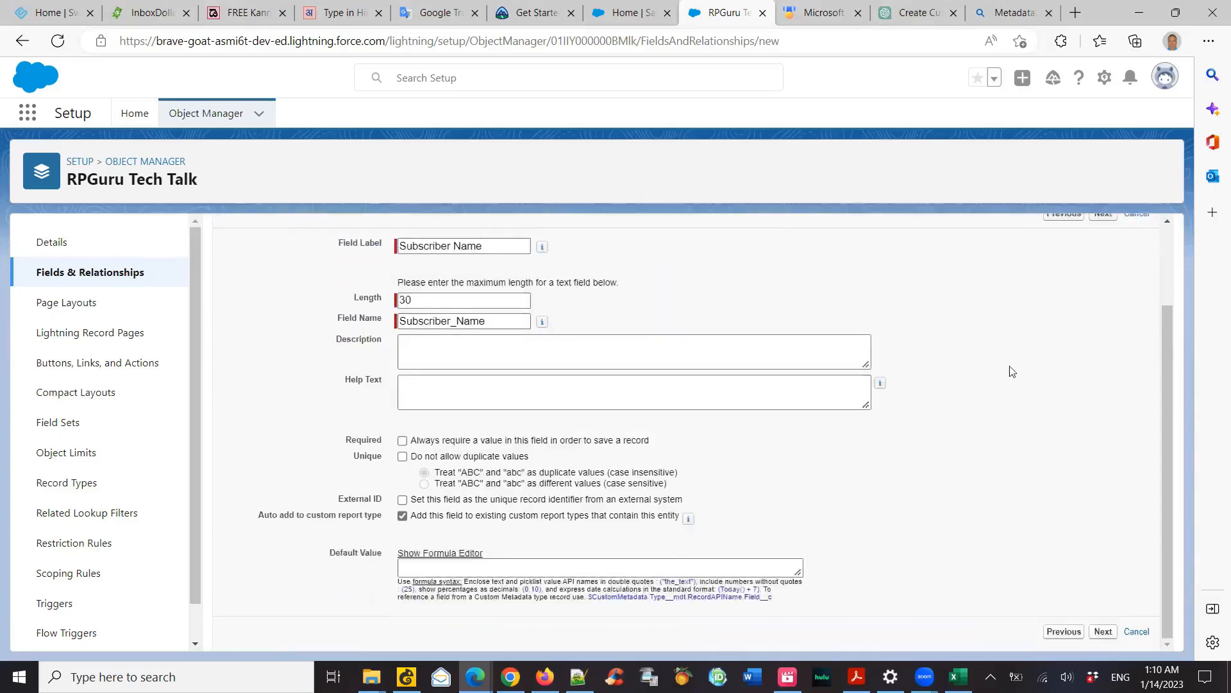
{"action": "scroll", "coordinate": [1065, 298], "scroll_direction": "up", "scroll_amount": 2}
{"action": "left_click", "coordinate": [1104, 317]}
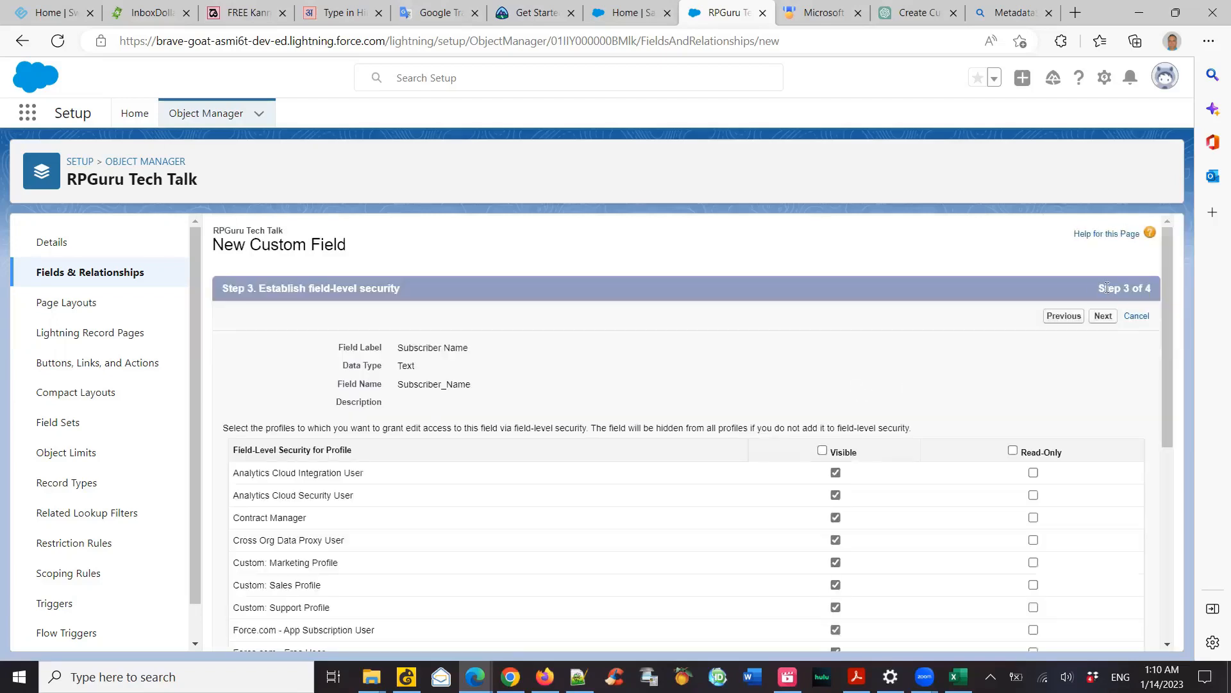
Accept the default profile visibility and page layout for the Subscriber Name field and save it.
{"action": "scroll", "coordinate": [834, 506], "scroll_direction": "down", "scroll_amount": 10}
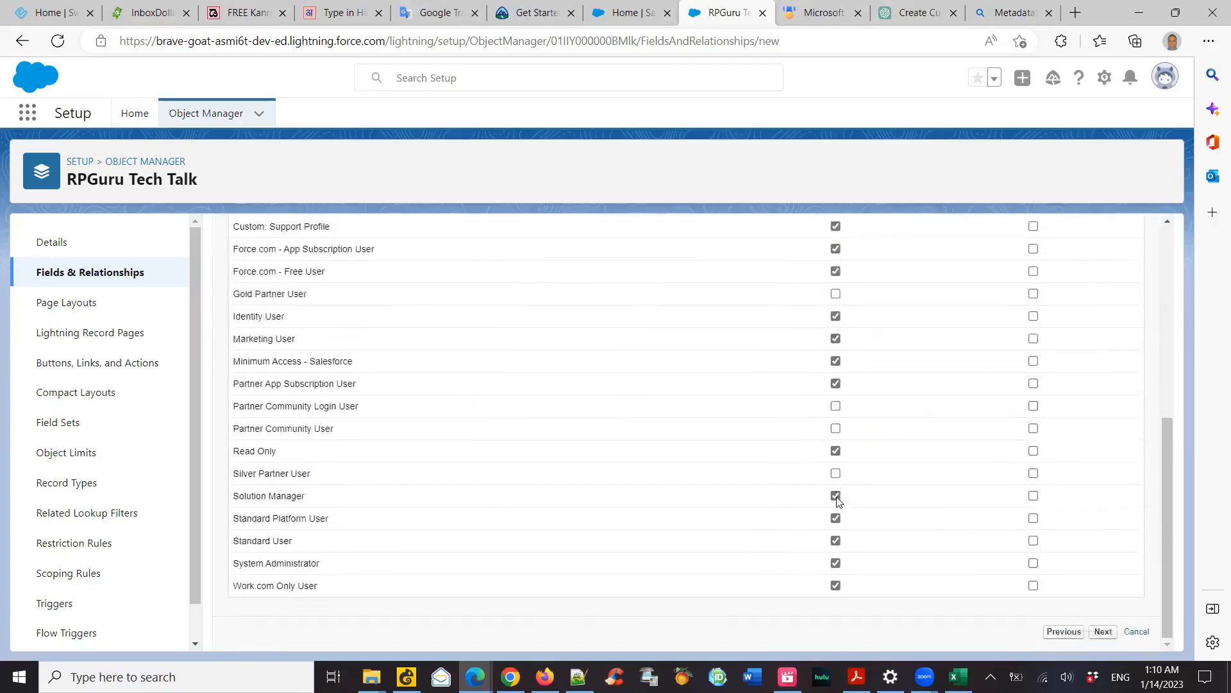
{"action": "scroll", "coordinate": [845, 505], "scroll_direction": "up", "scroll_amount": 10}
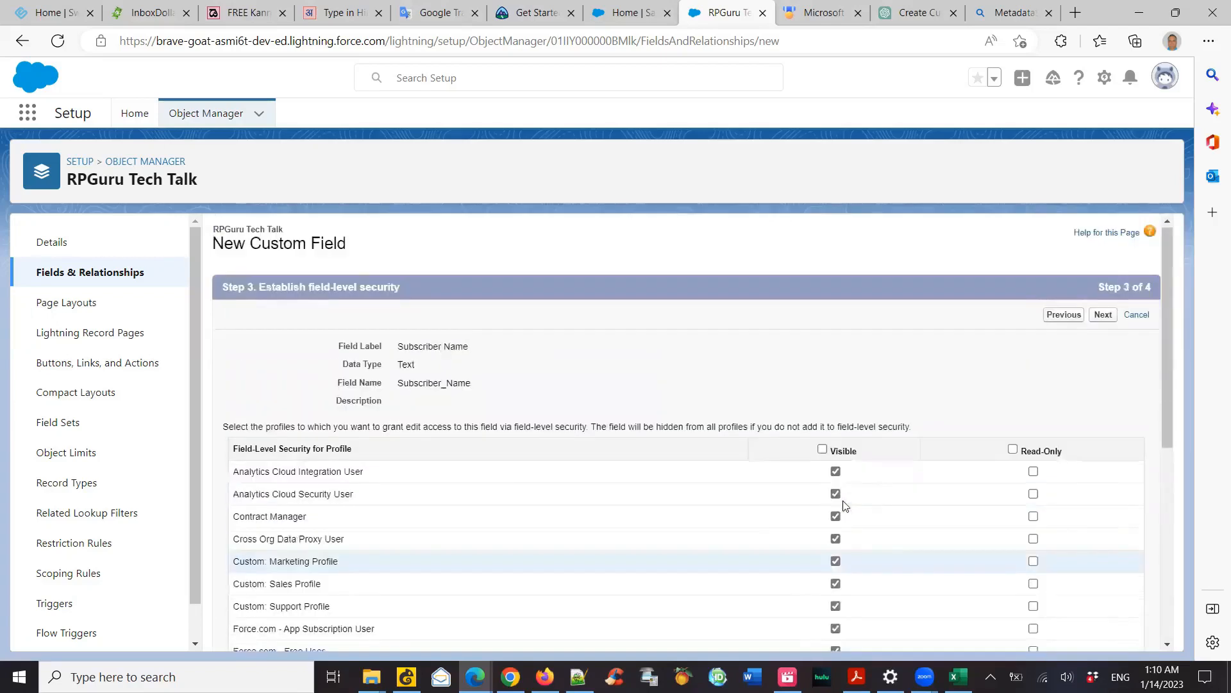
{"action": "left_click", "coordinate": [1102, 316]}
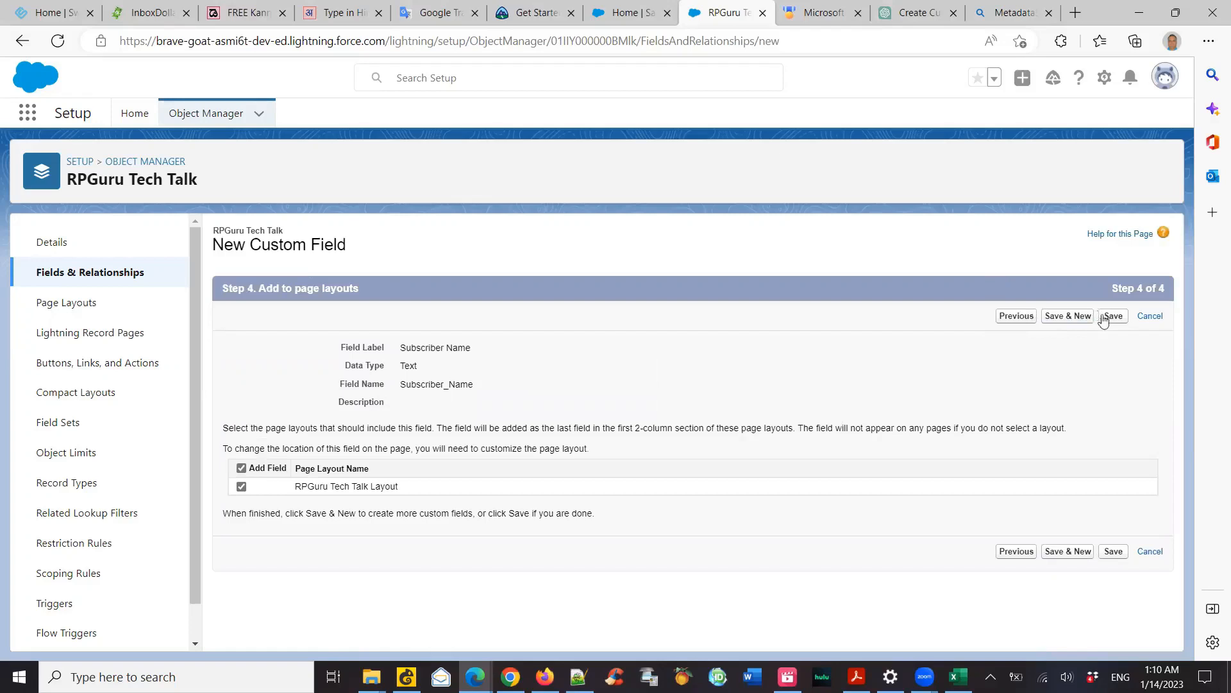
{"action": "left_click", "coordinate": [1113, 317]}
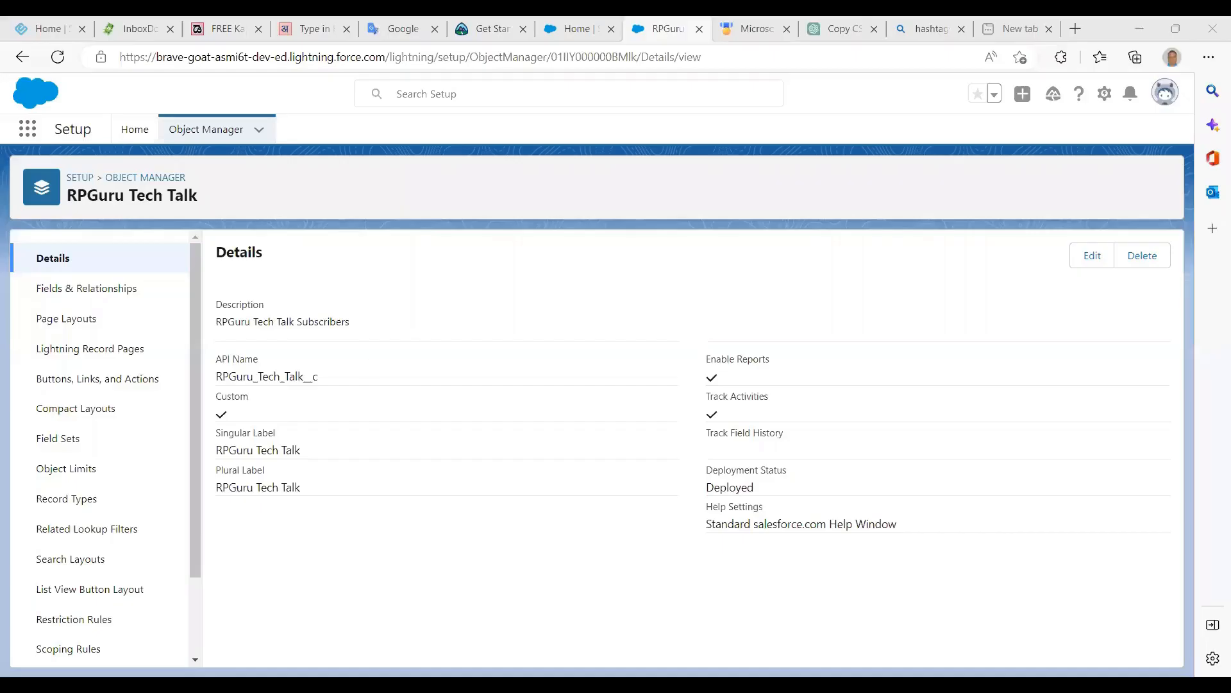
Show the fields and relationships of the RPGuru Tech Talk object.
{"action": "left_click", "coordinate": [76, 295]}
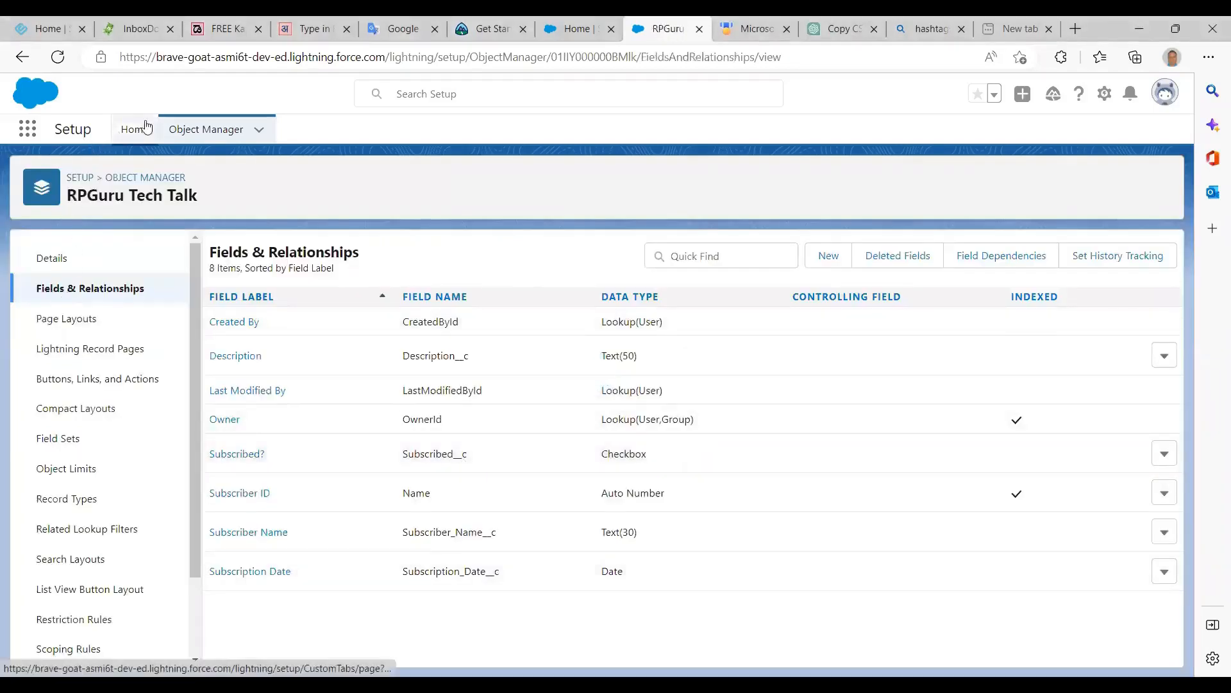
{"action": "left_click", "coordinate": [21, 132]}
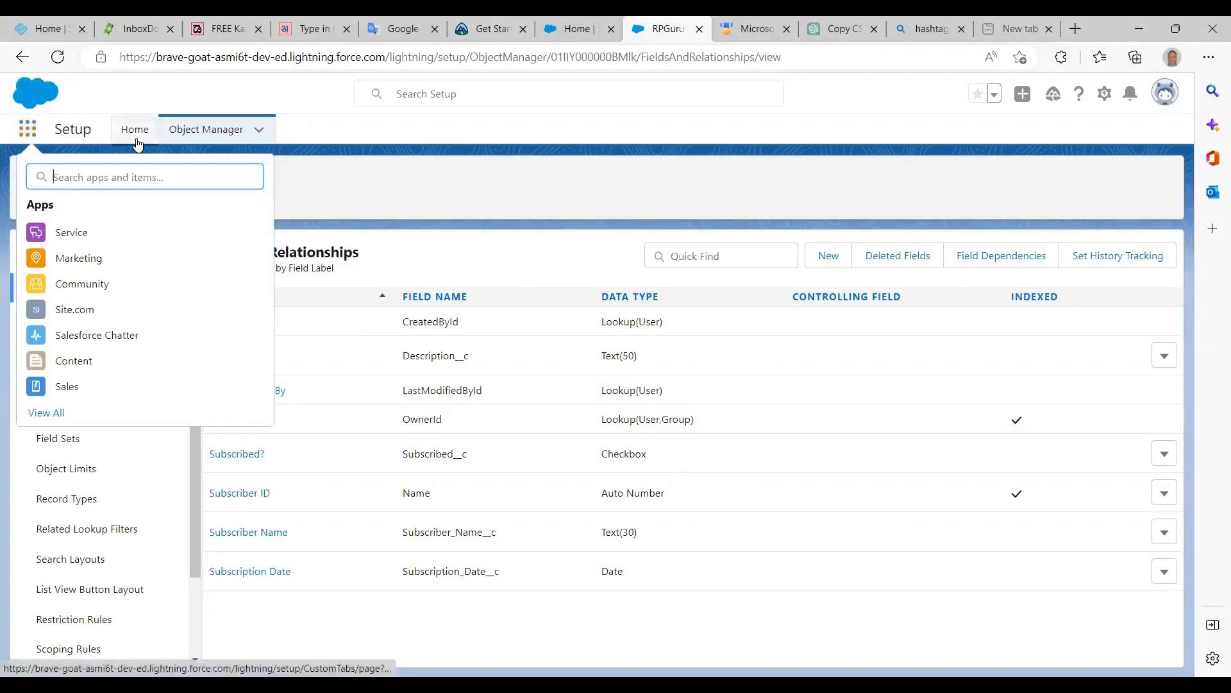
{"action": "type", "text": "rpguru te"}
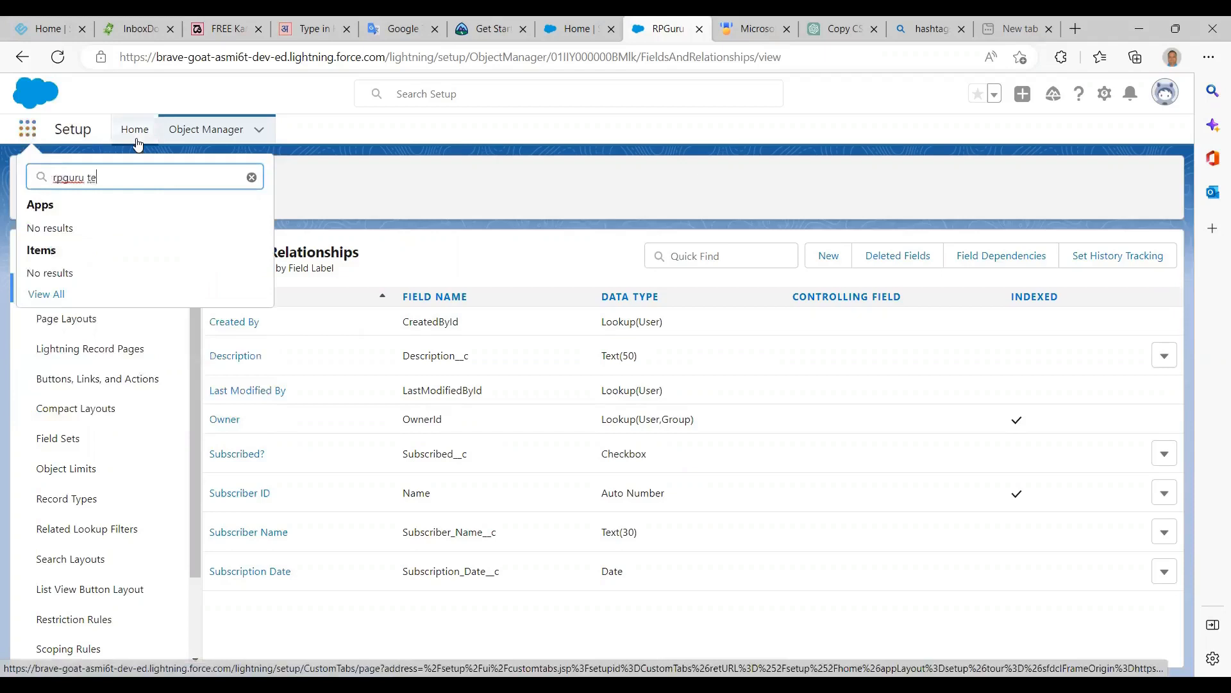
{"action": "key", "text": "BackSpace"}
{"action": "key", "text": "BackSpace"}
{"action": "key", "text": "BackSpace"}
{"action": "key", "text": "BackSpace"}
{"action": "key", "text": "BackSpace"}
{"action": "key", "text": "BackSpace"}
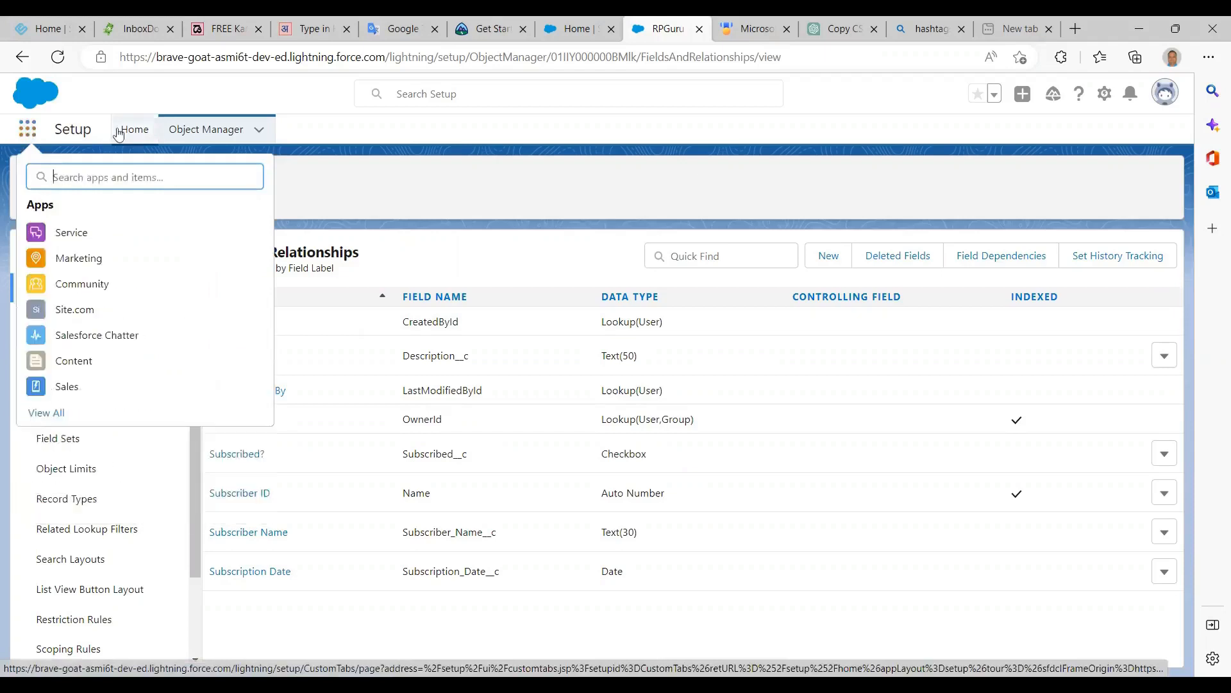
{"action": "key", "text": "Escape"}
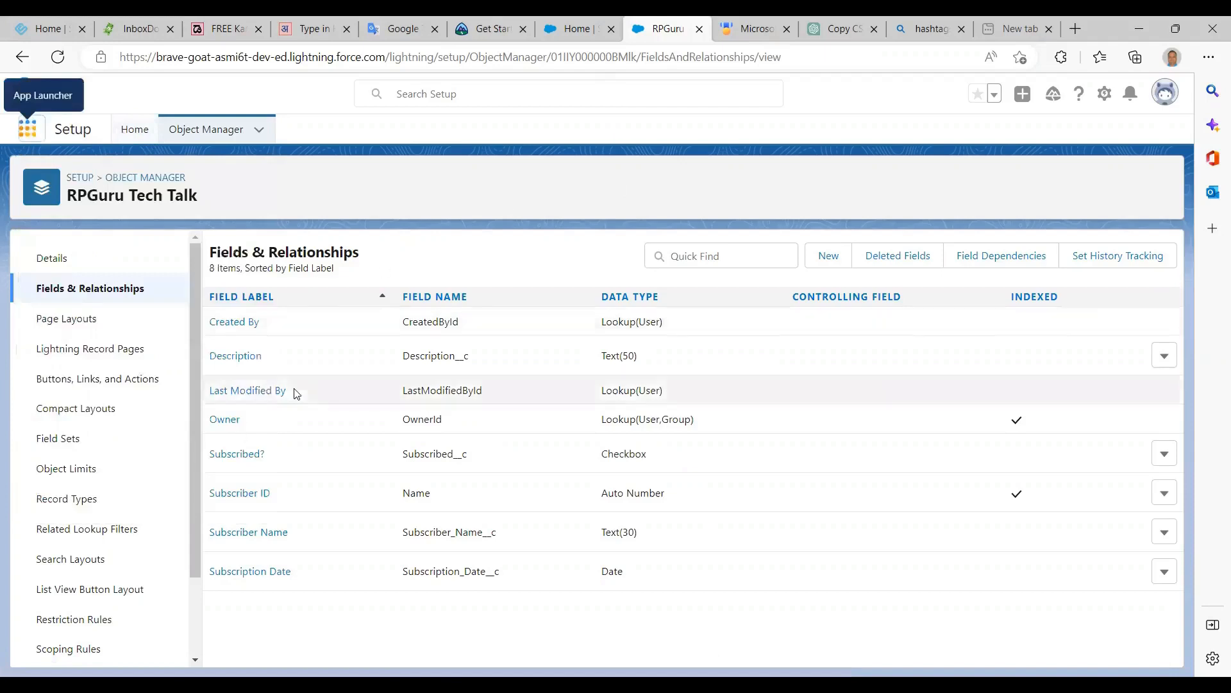
Open the definition of the custom Description field on the RPGuru Tech Talk object.
{"action": "left_click", "coordinate": [247, 367]}
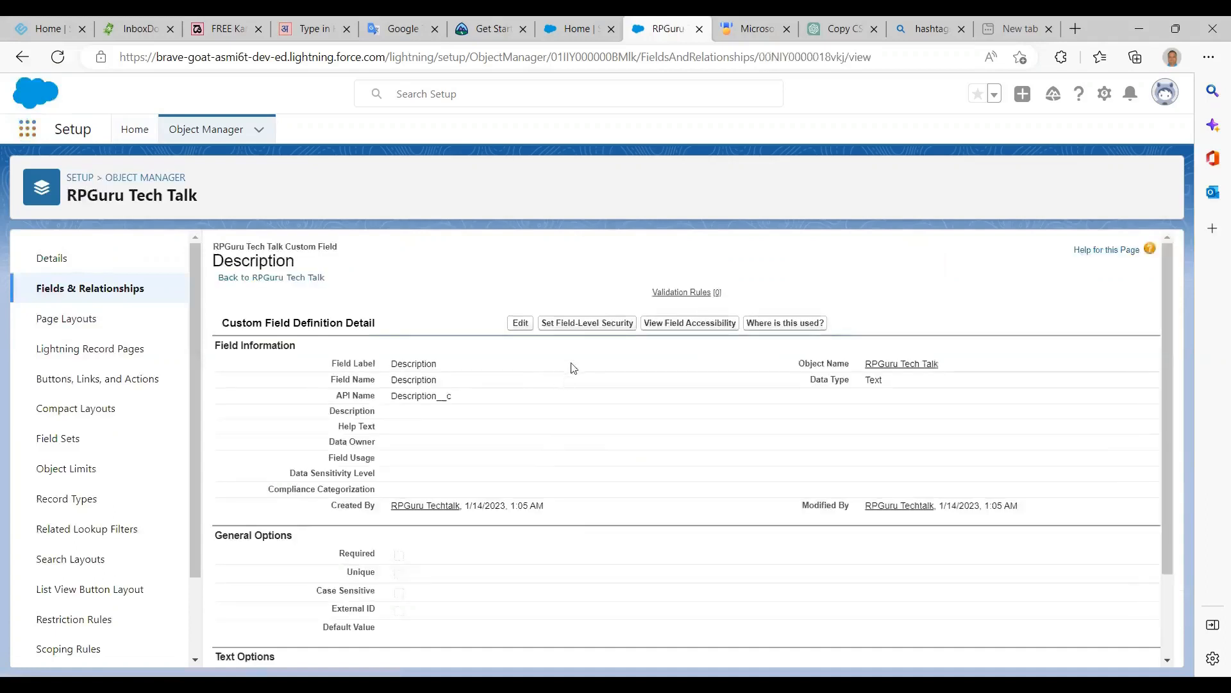
Review the Description field's field-level security, then the RPGuru Tech Talk object's details and field list.
{"action": "left_click", "coordinate": [600, 327]}
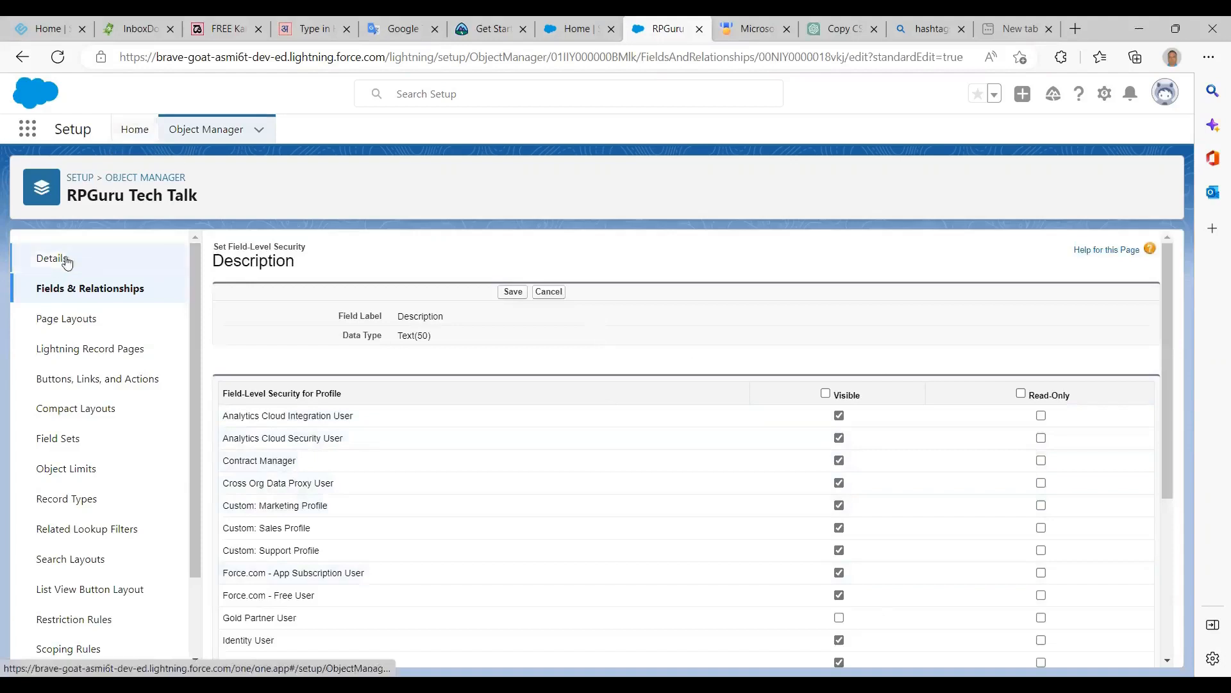
{"action": "left_click", "coordinate": [45, 264]}
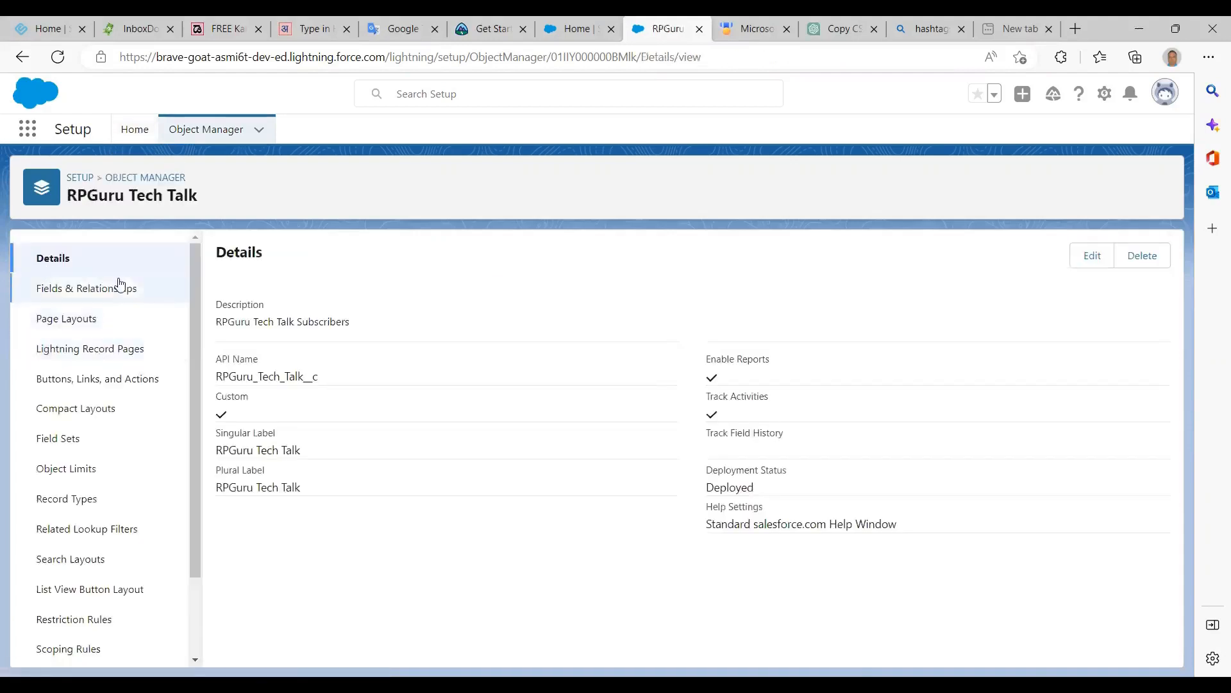
{"action": "left_click", "coordinate": [119, 286]}
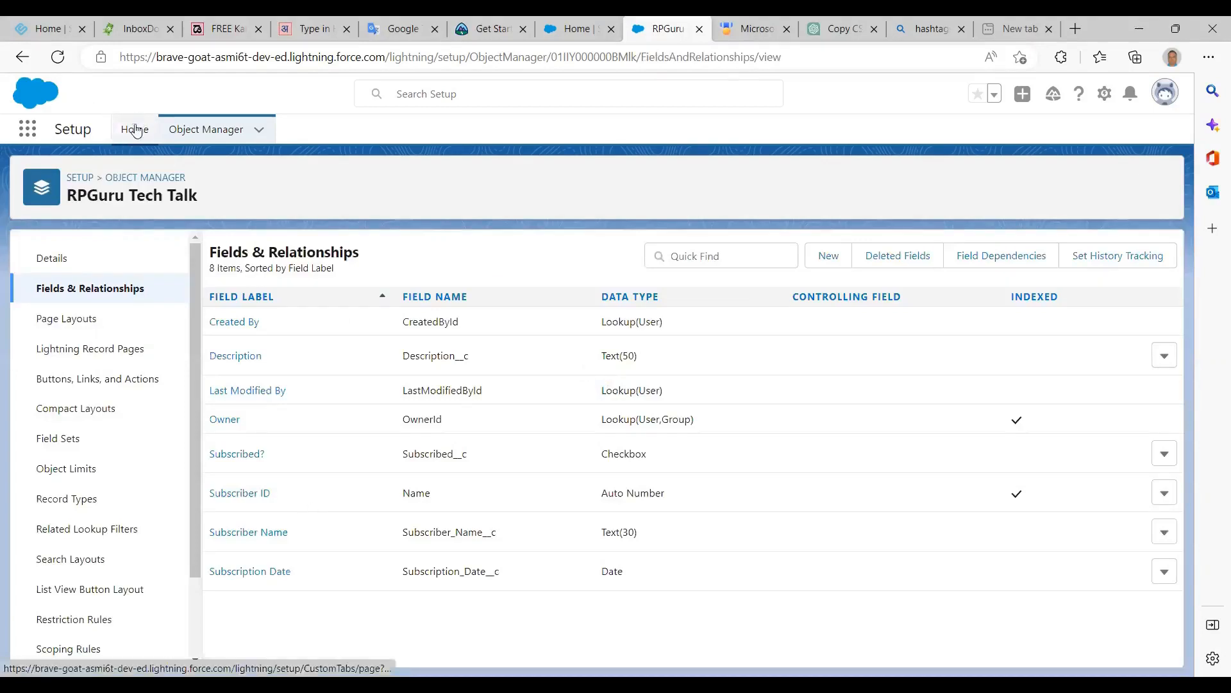
Search the setup home for "tab" and open the Tabs setup page.
{"action": "left_click", "coordinate": [135, 130]}
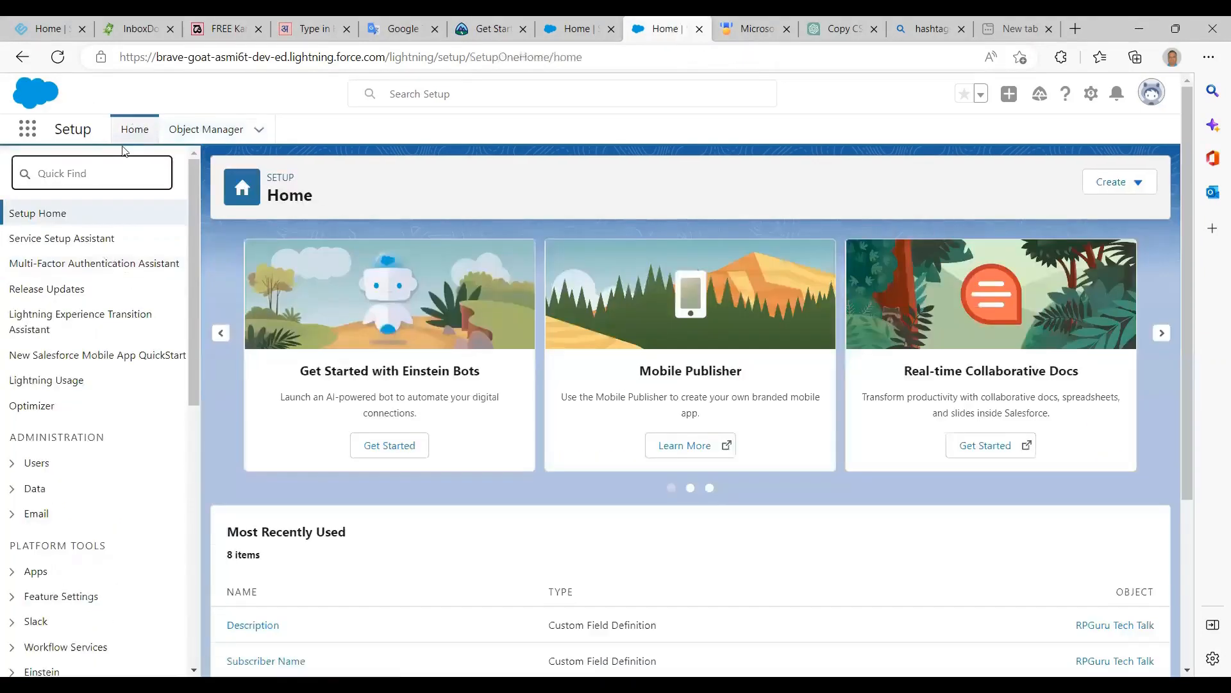
{"action": "type", "text": "tab"}
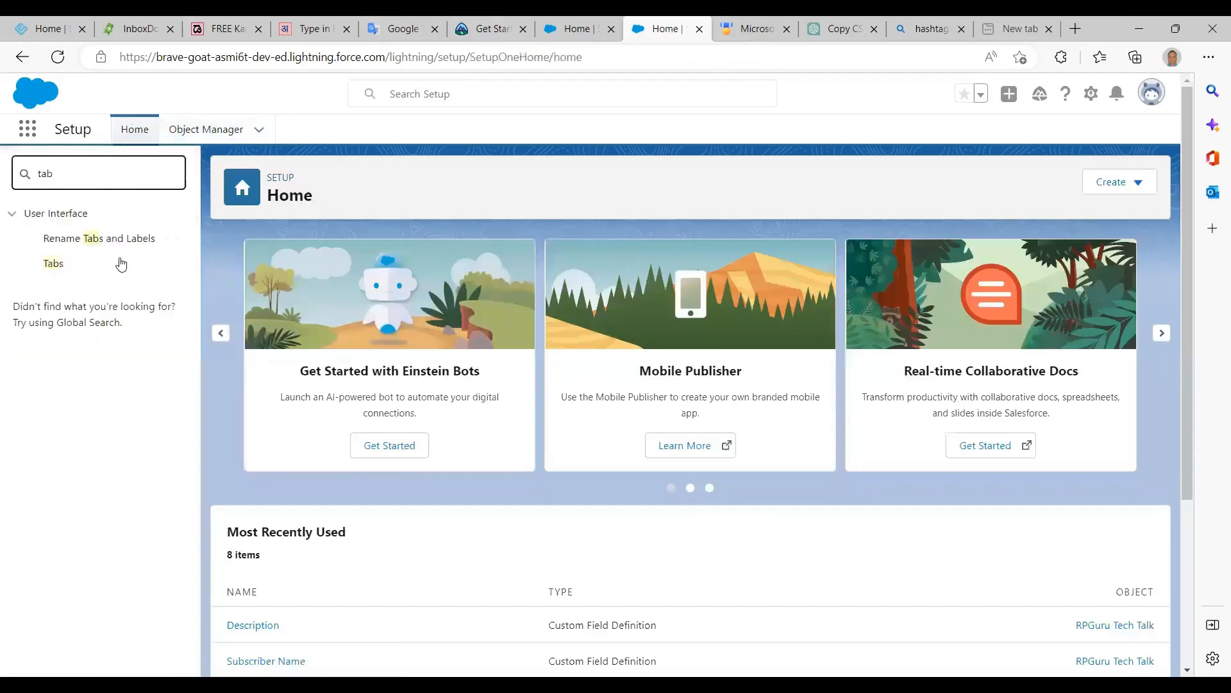
{"action": "left_click", "coordinate": [55, 264]}
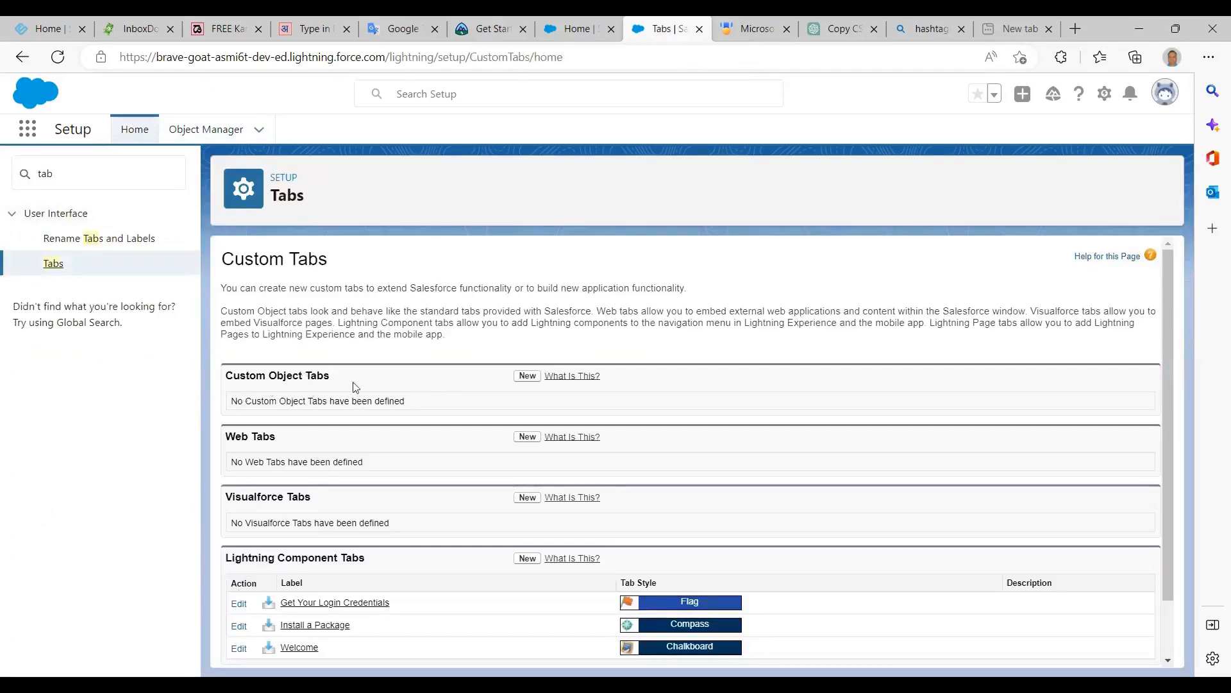
Start a new custom object tab for RPGuru Tech Talk with the Map tab style and proceed to the profile settings.
{"action": "left_click", "coordinate": [528, 377]}
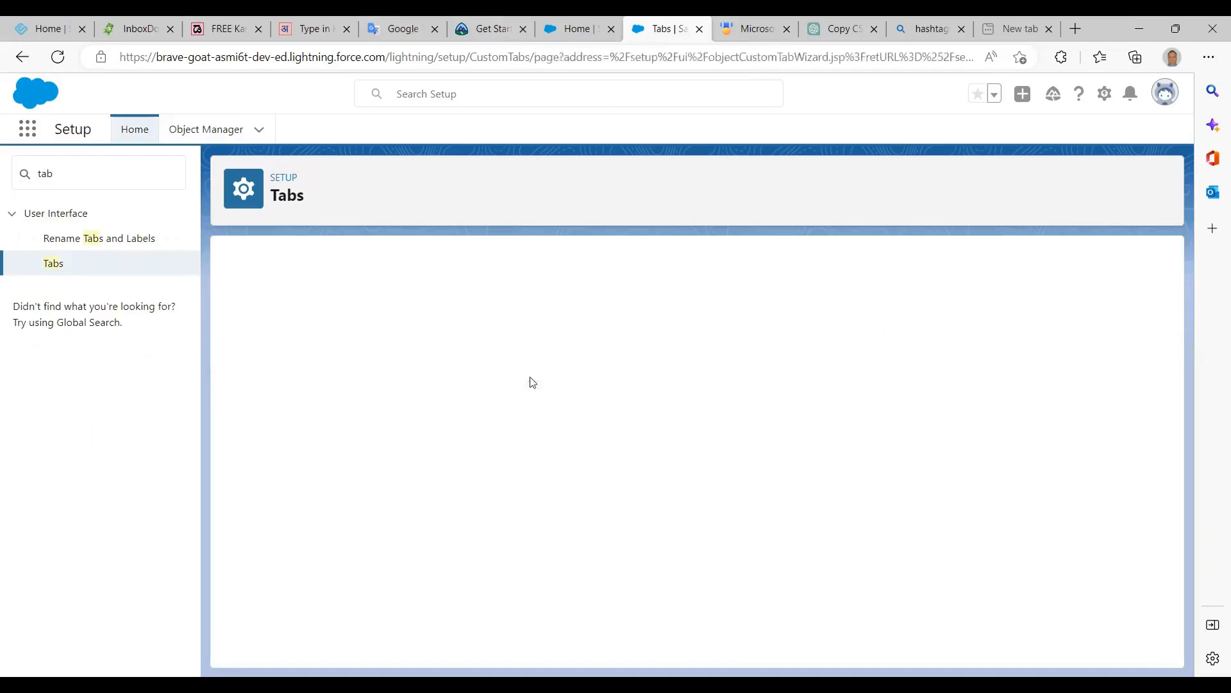
{"action": "left_click", "coordinate": [456, 387]}
{"action": "left_click", "coordinate": [464, 417]}
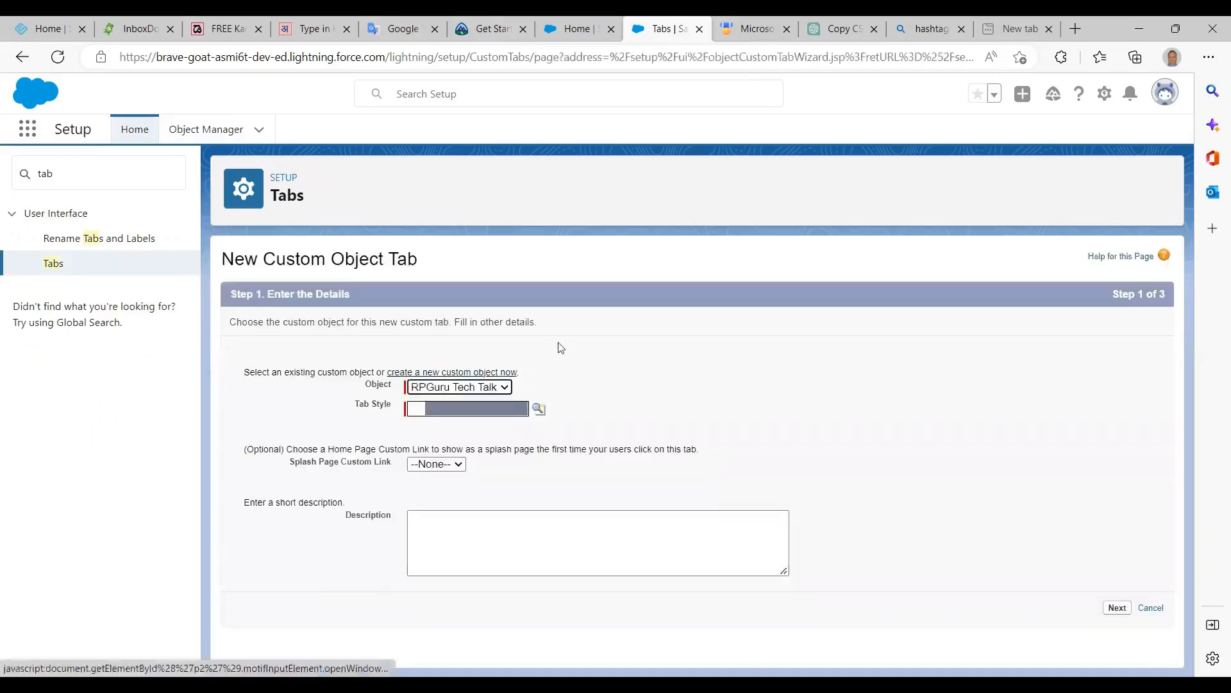
{"action": "left_click", "coordinate": [539, 411]}
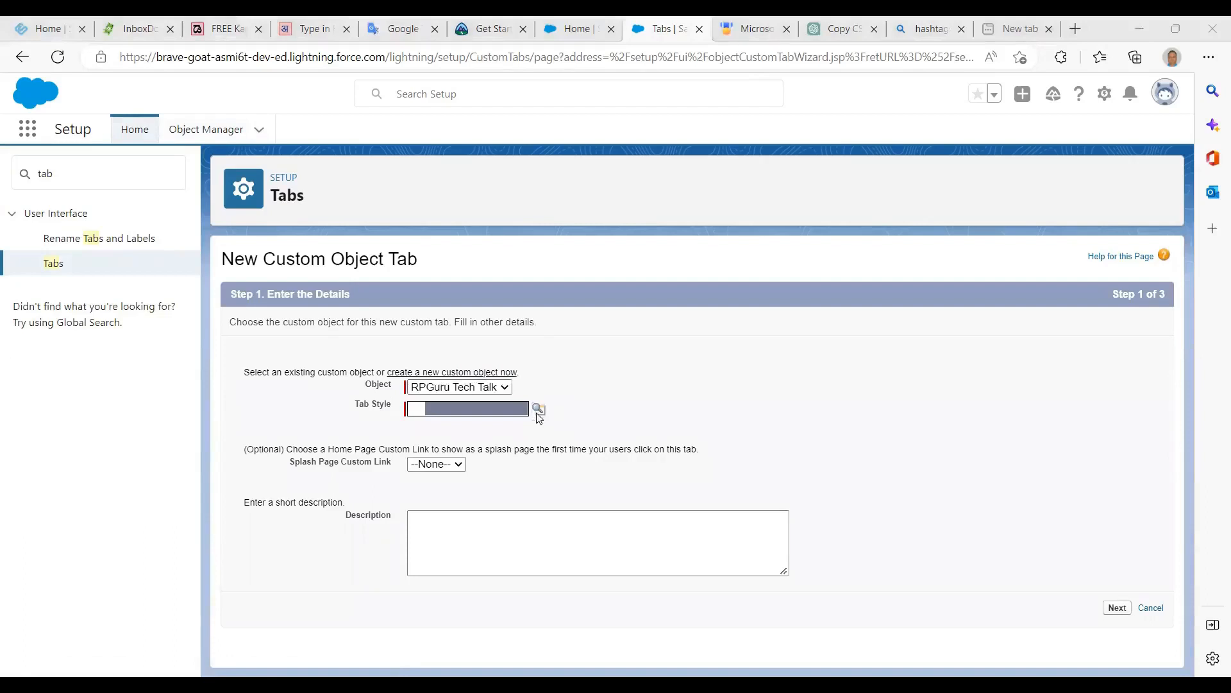
{"action": "left_click", "coordinate": [421, 517]}
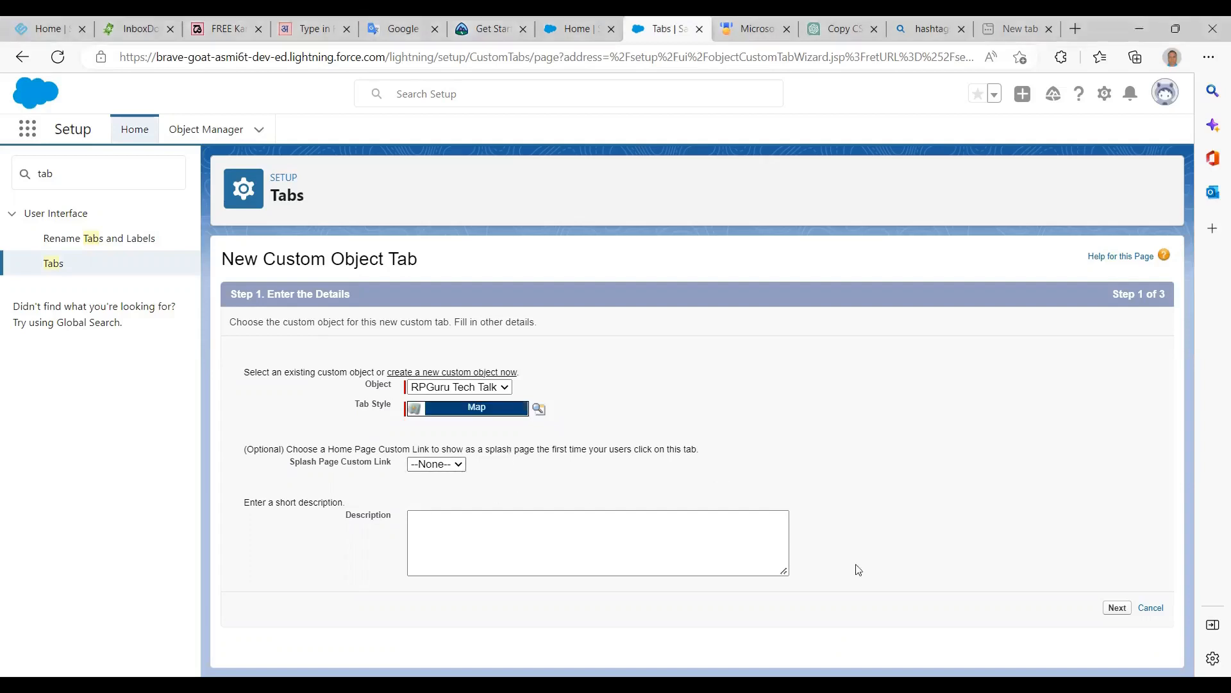
{"action": "left_click", "coordinate": [1116, 608]}
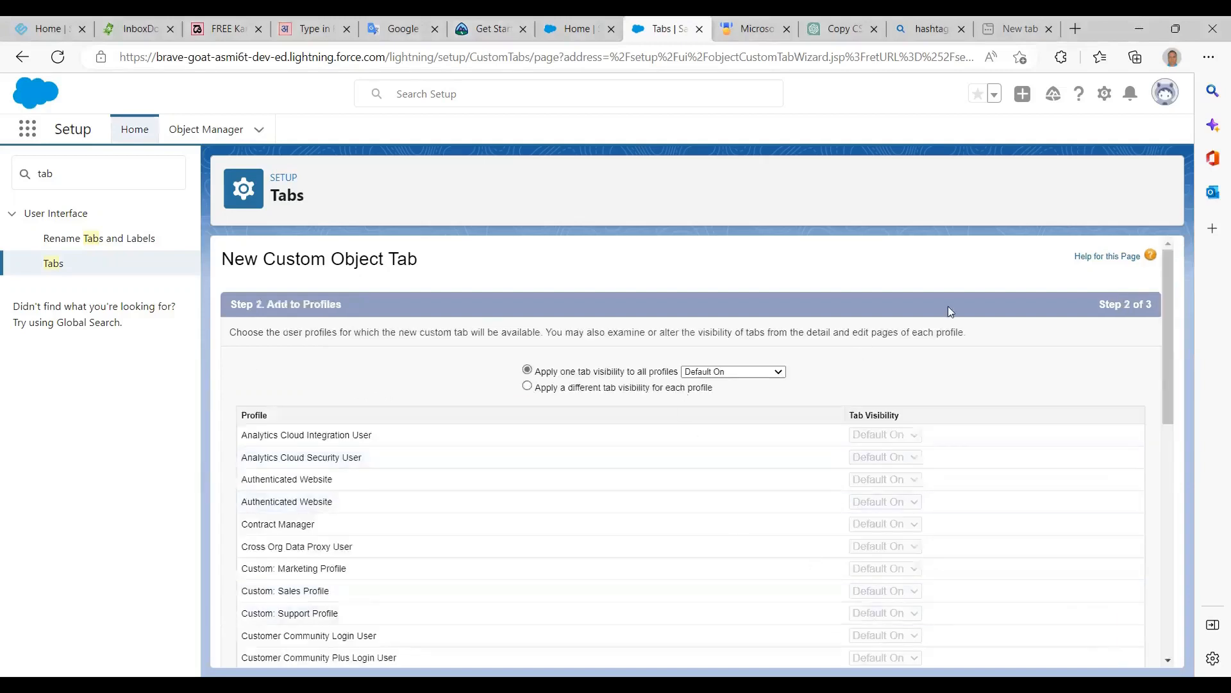
Accept the default tab visibility for all profiles and the default custom app selection, and save the custom object tab.
{"action": "scroll", "coordinate": [670, 433], "scroll_direction": "down", "scroll_amount": 1}
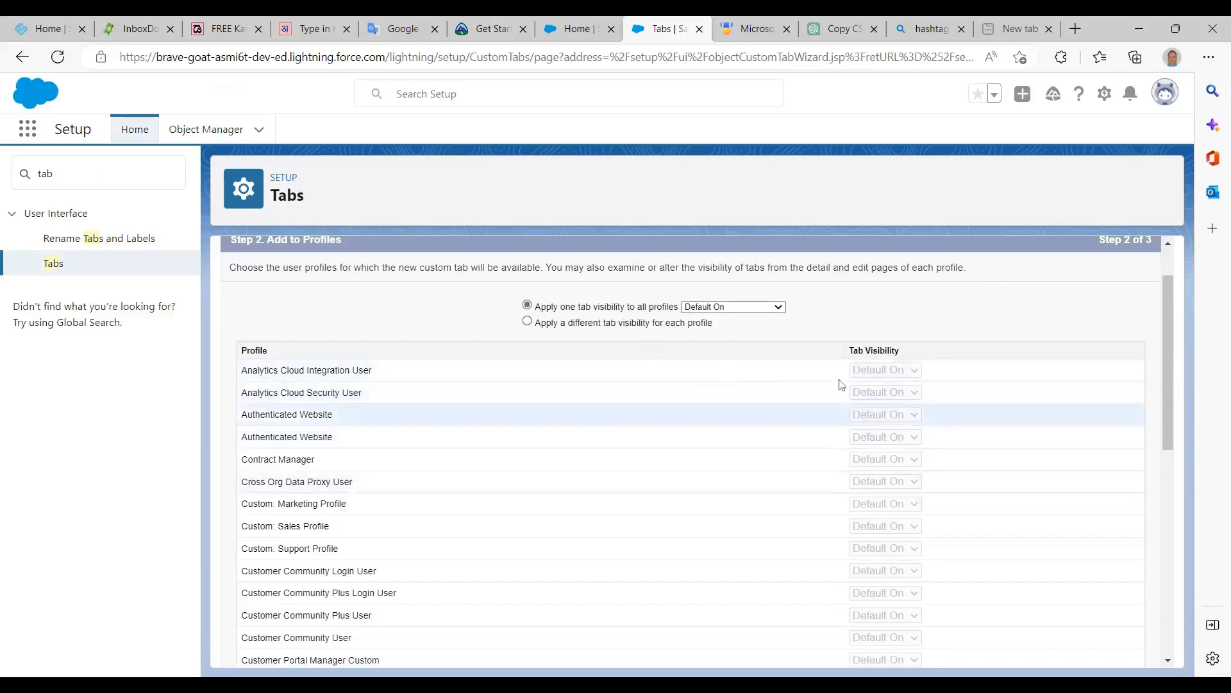
{"action": "scroll", "coordinate": [847, 410], "scroll_direction": "down", "scroll_amount": 8}
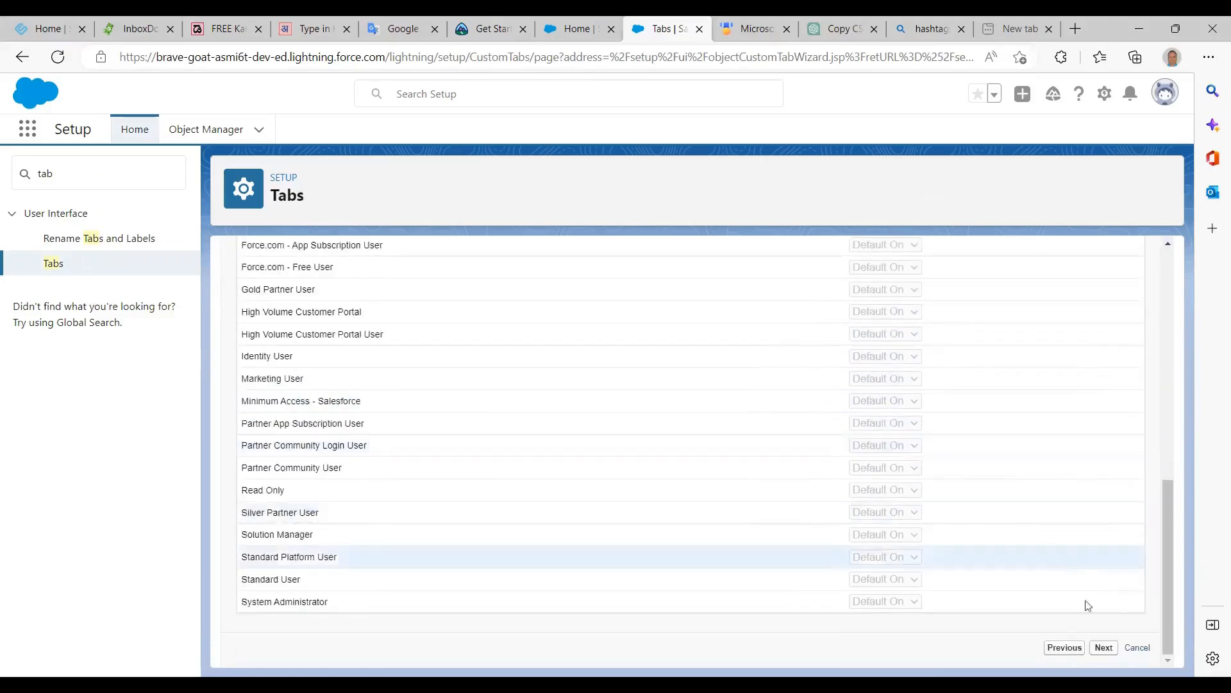
{"action": "left_click", "coordinate": [1104, 649]}
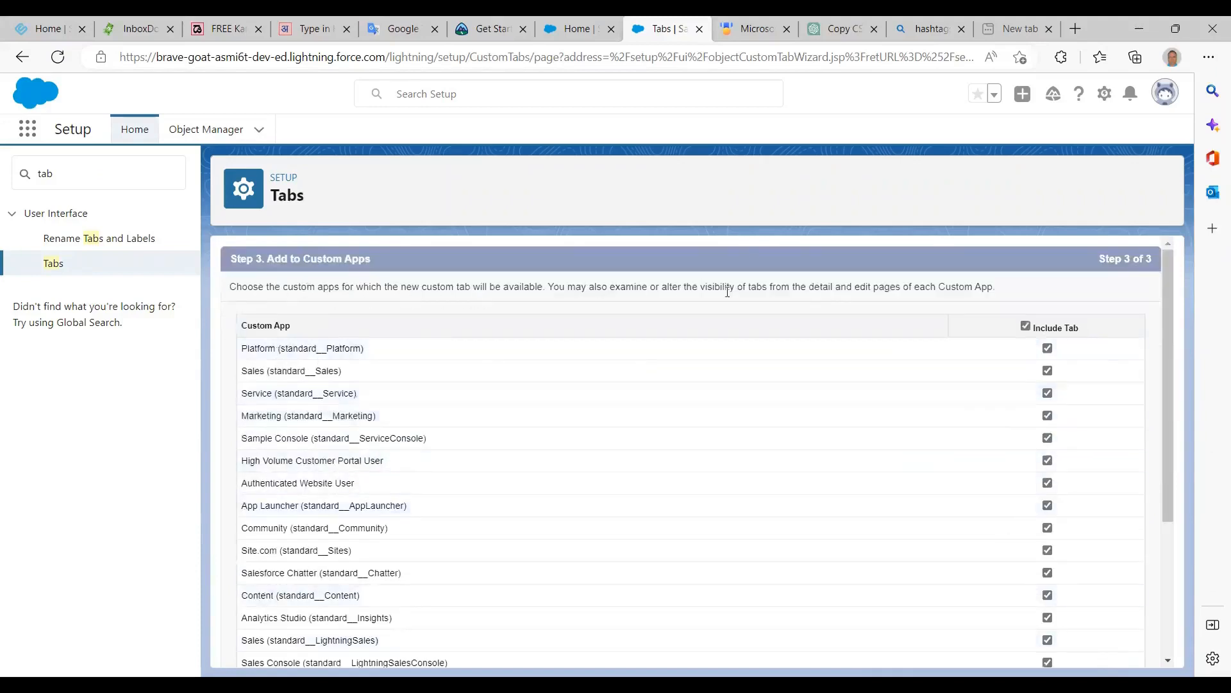
{"action": "scroll", "coordinate": [658, 393], "scroll_direction": "down", "scroll_amount": 3}
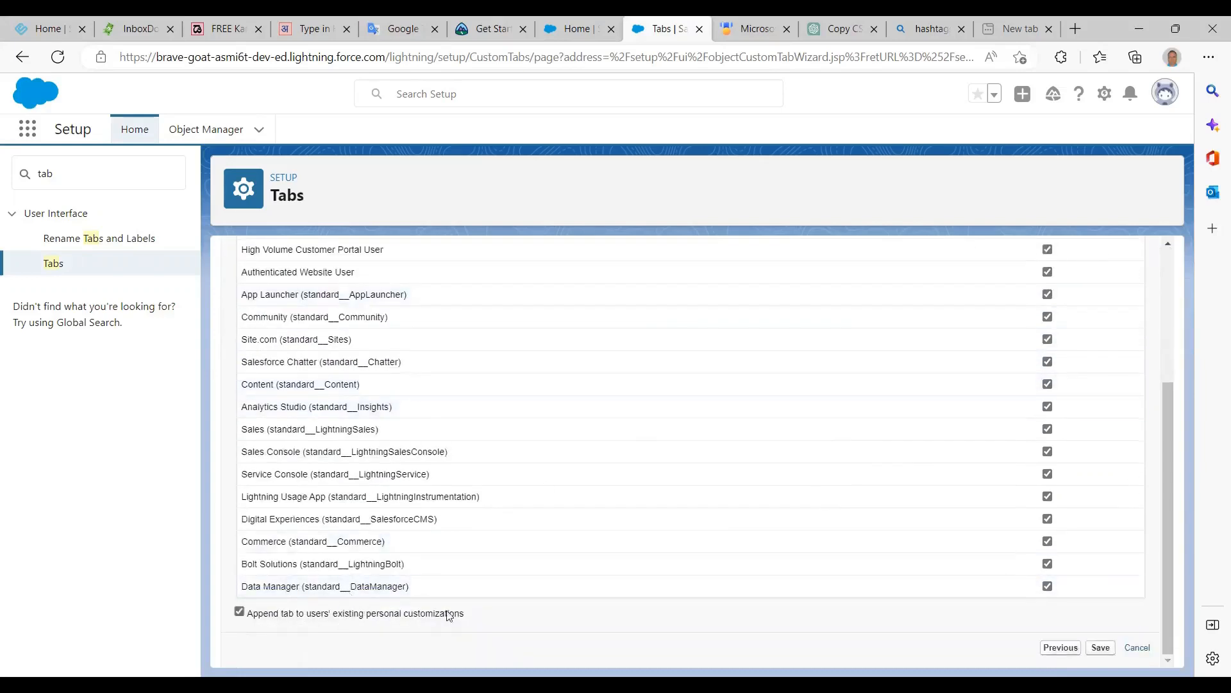
{"action": "left_click", "coordinate": [1101, 649]}
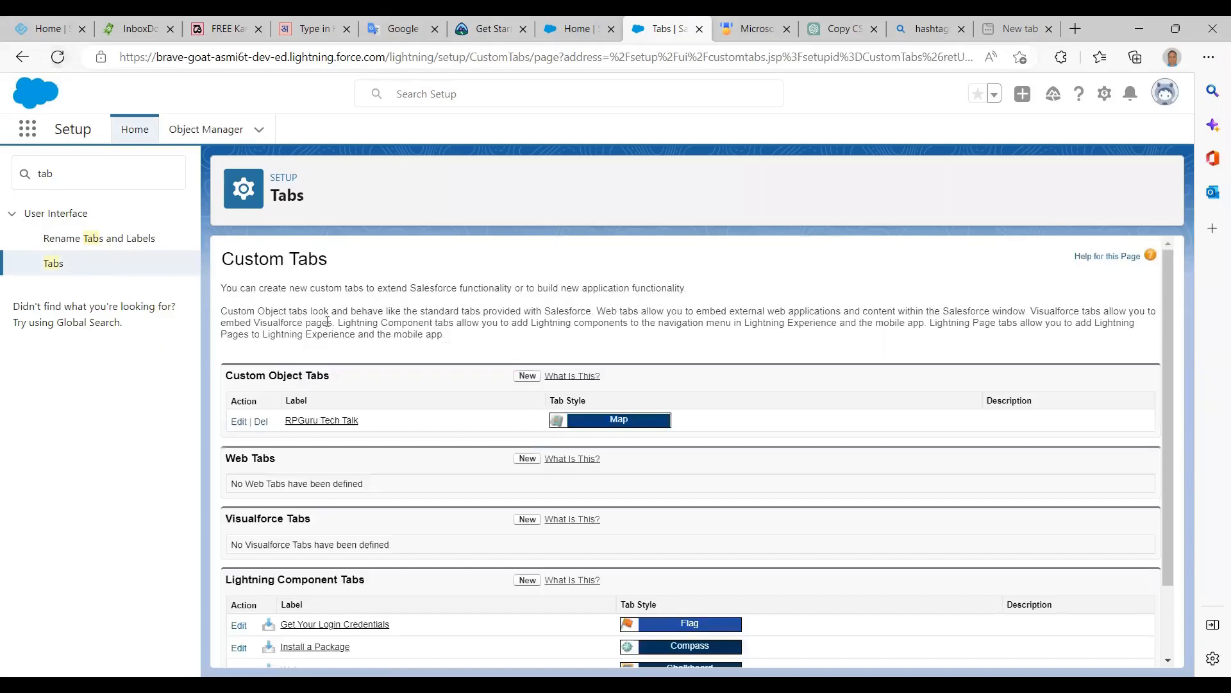
Reload the setup page, search the App Launcher for "rpguru" and open the RPGuru Tech Talk item.
{"action": "left_click", "coordinate": [57, 57]}
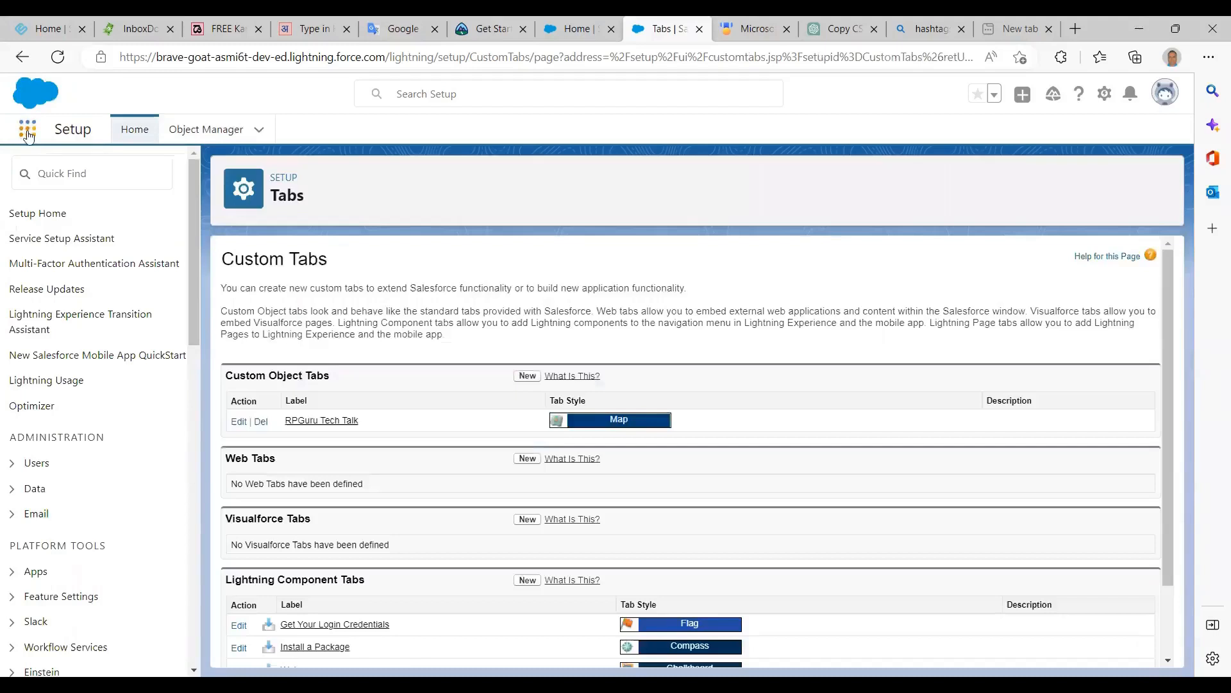
{"action": "left_click", "coordinate": [28, 130]}
{"action": "type", "text": "rpguru"}
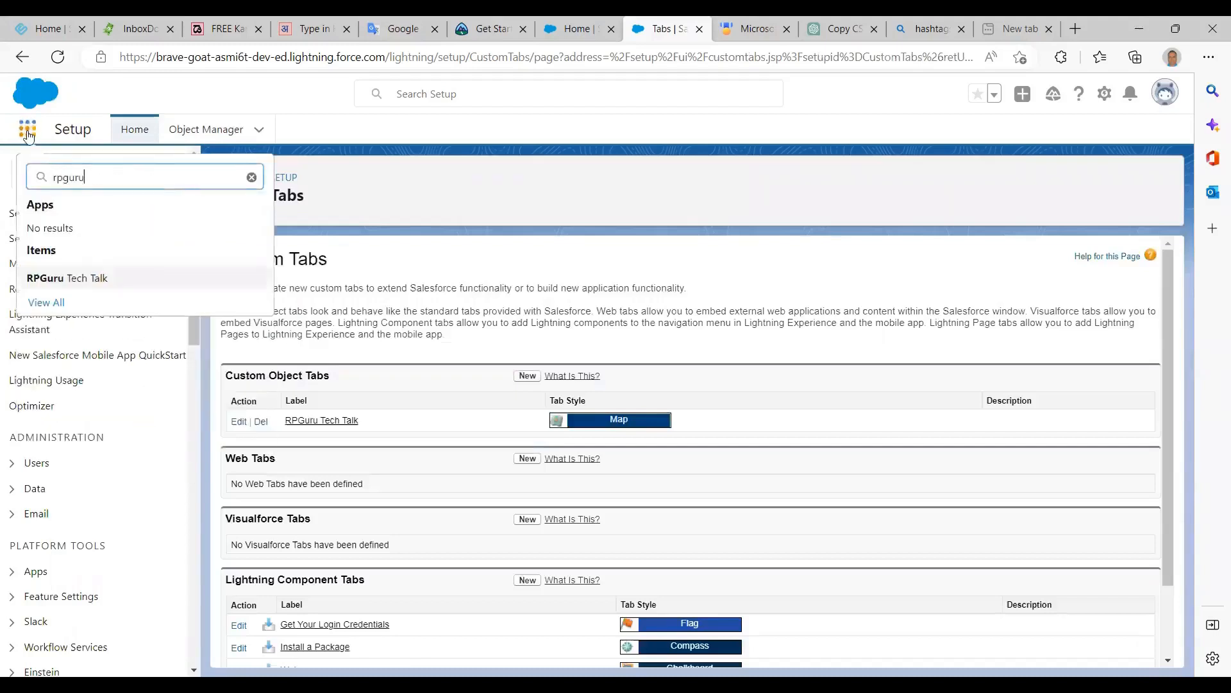
{"action": "left_click", "coordinate": [68, 279]}
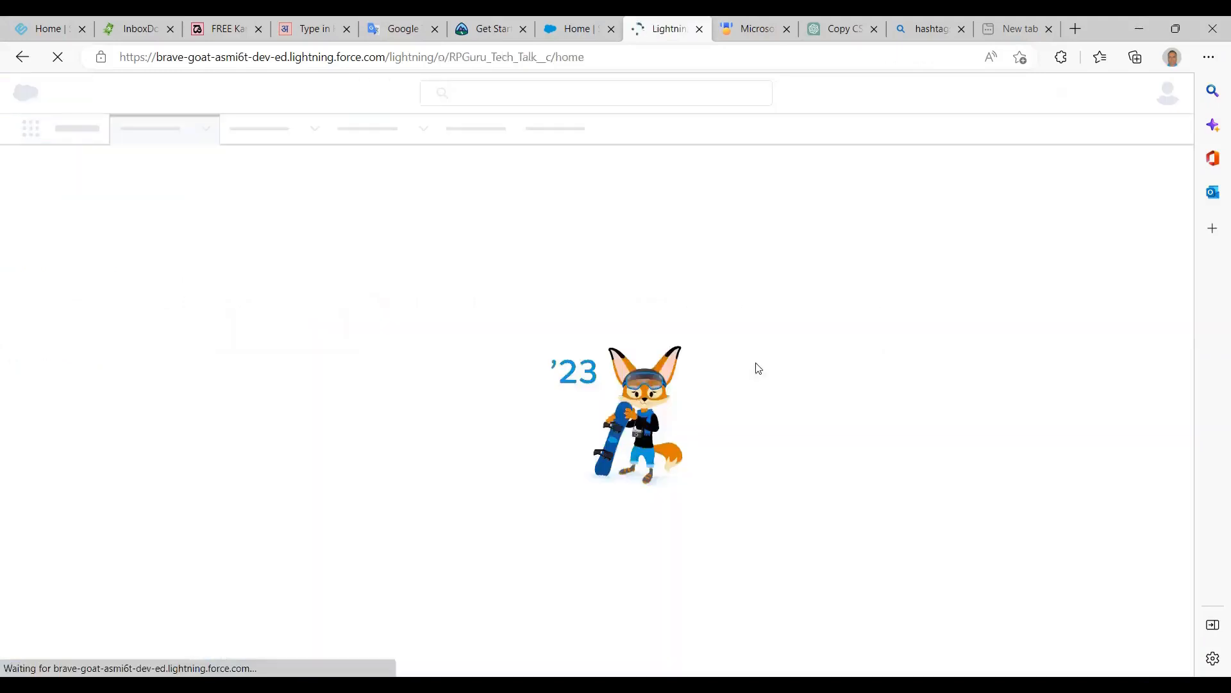